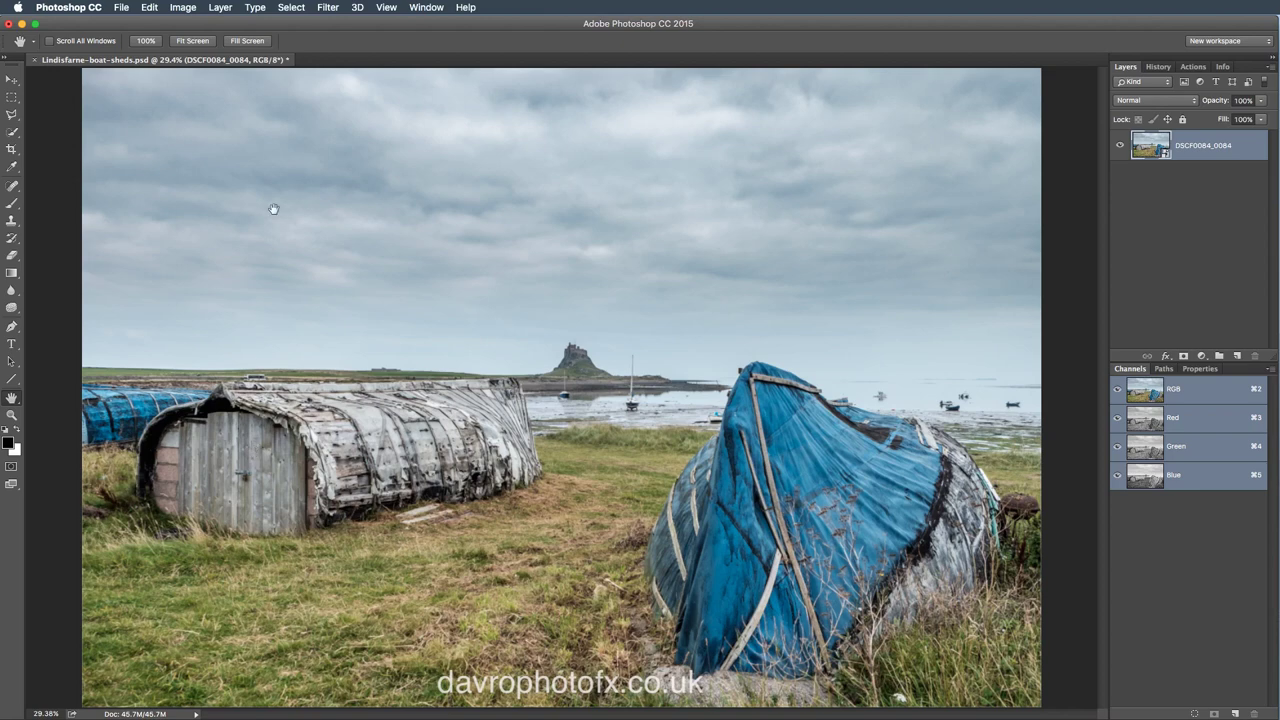
# Open the boat-sheds photo in the Topaz Texture Effects filter and return to the list of featured effects.
pyautogui.click(327, 7)
pyautogui.moveTo(352, 309)
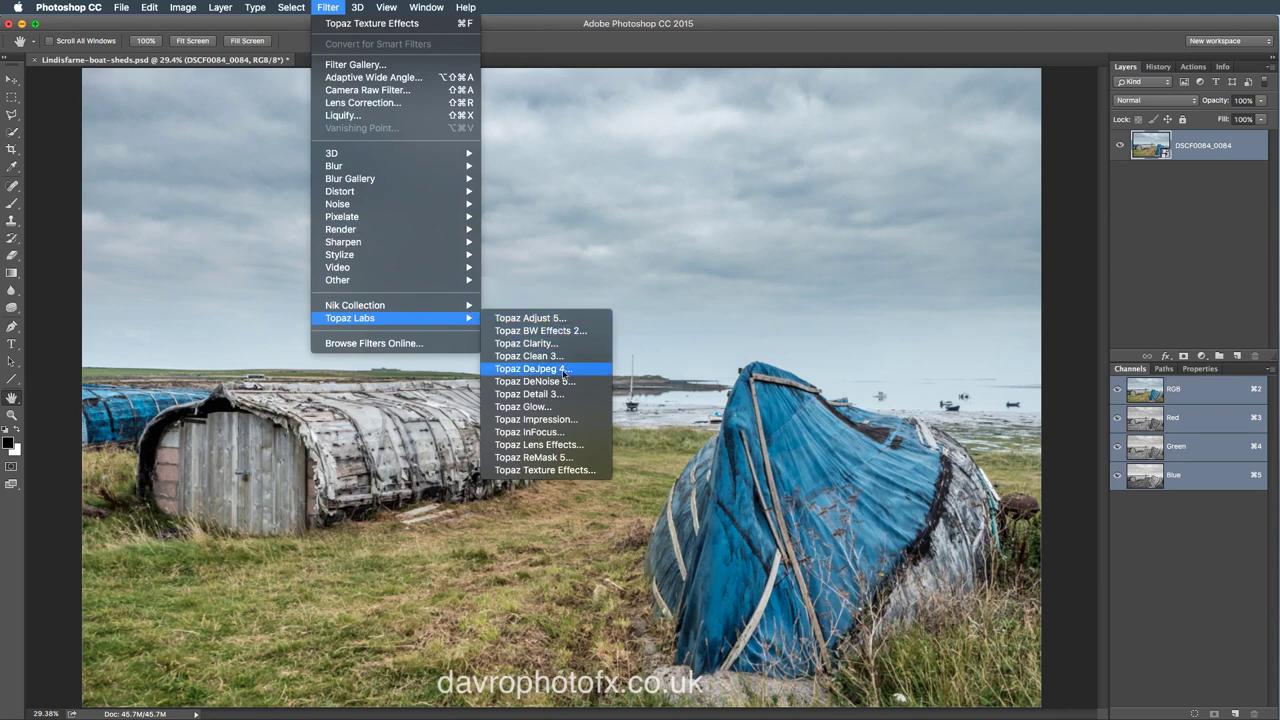
pyautogui.click(530, 470)
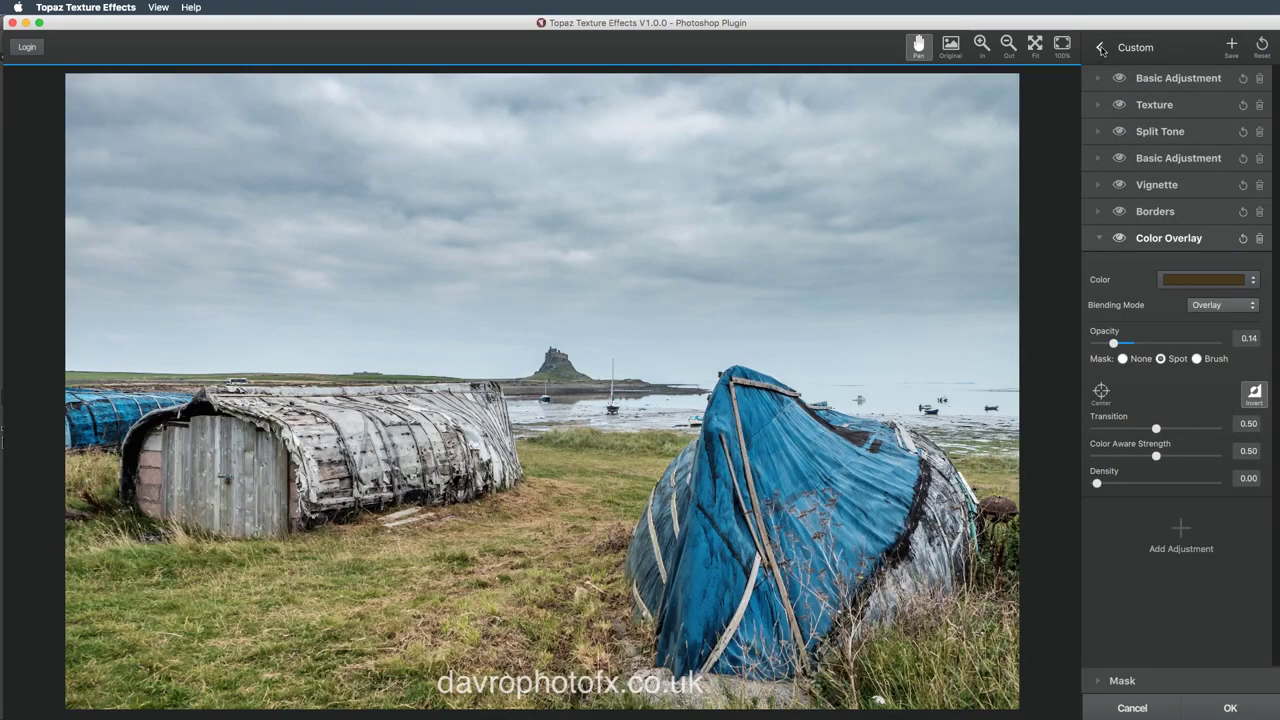
pyautogui.click(1101, 48)
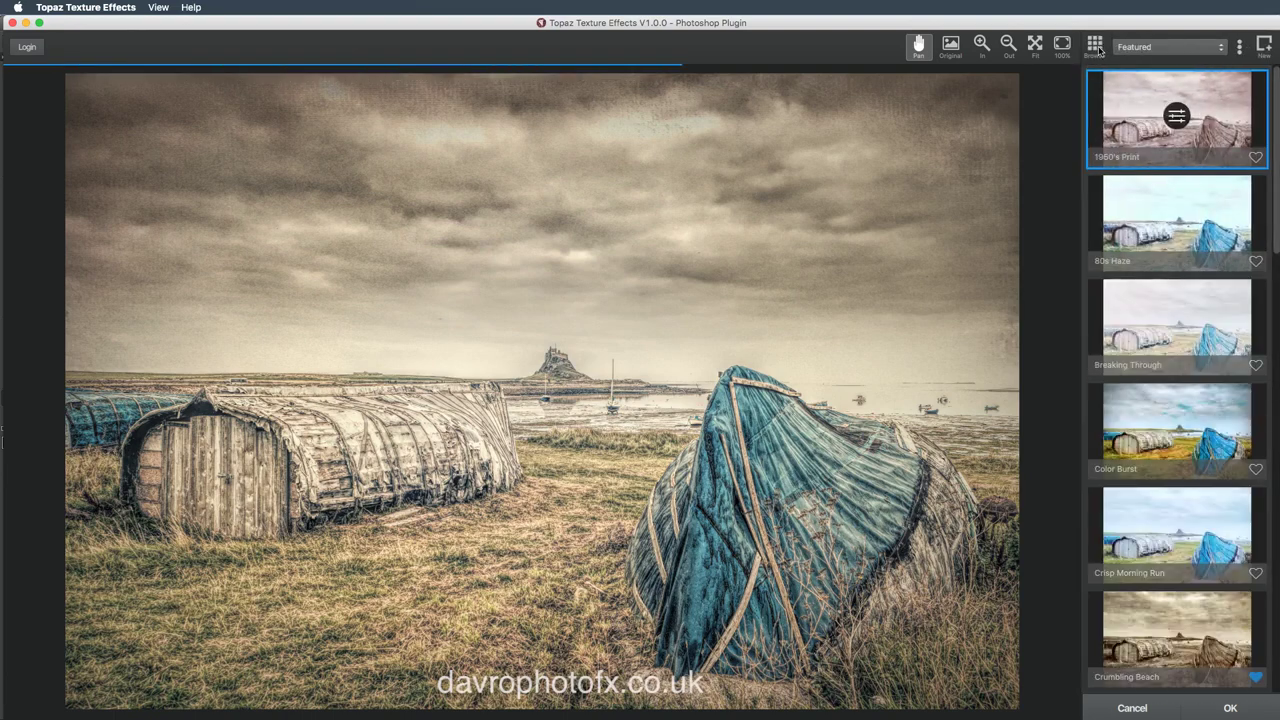
# Browse the featured effects and preview Color Burst on the photo.
pyautogui.scroll(-5, 1147, 141)
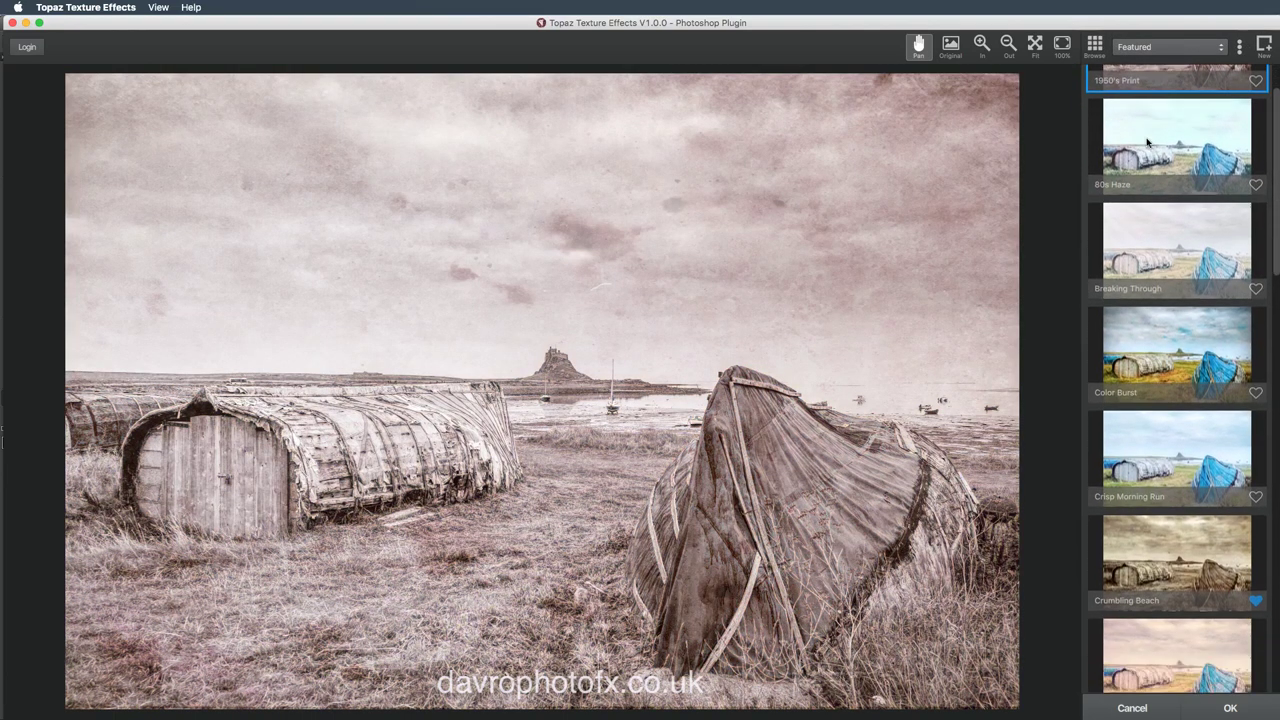
pyautogui.click(1127, 172)
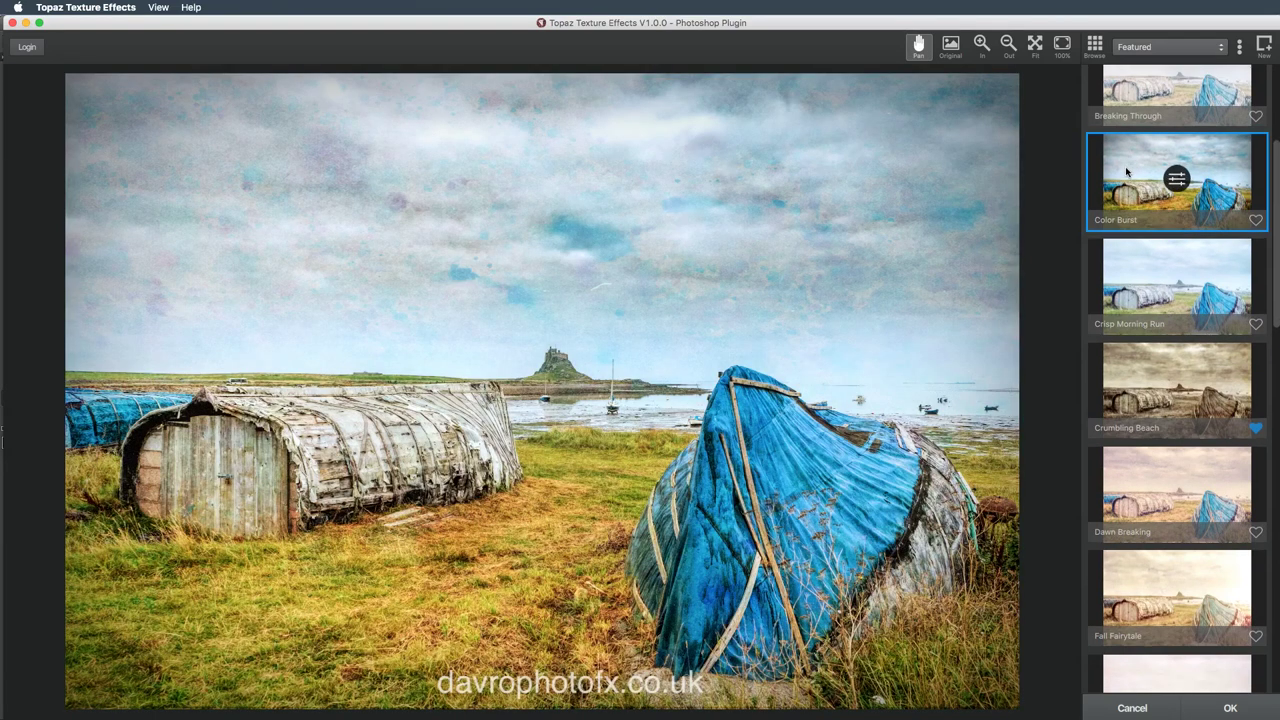
pyautogui.scroll(-3, 1126, 172)
pyautogui.scroll(-1, 1126, 172)
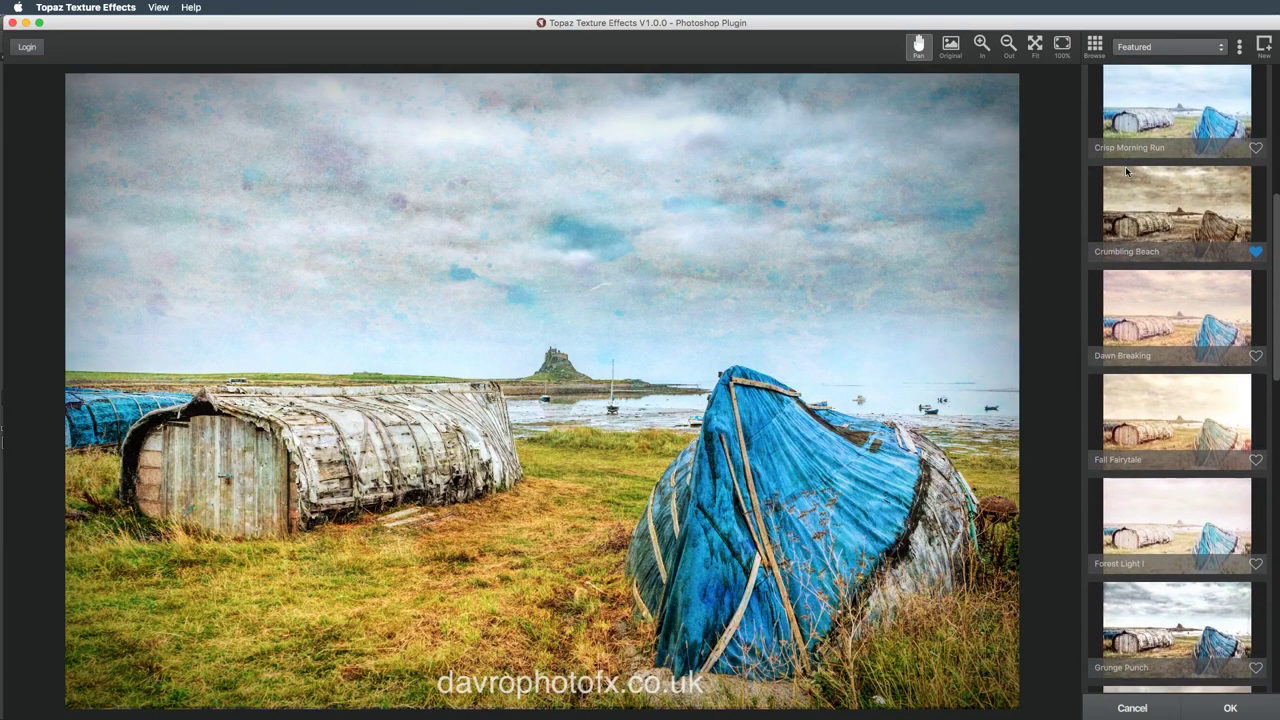
# Browse the full library of local and community effects, check its source filter options and close the library.
pyautogui.click(1095, 46)
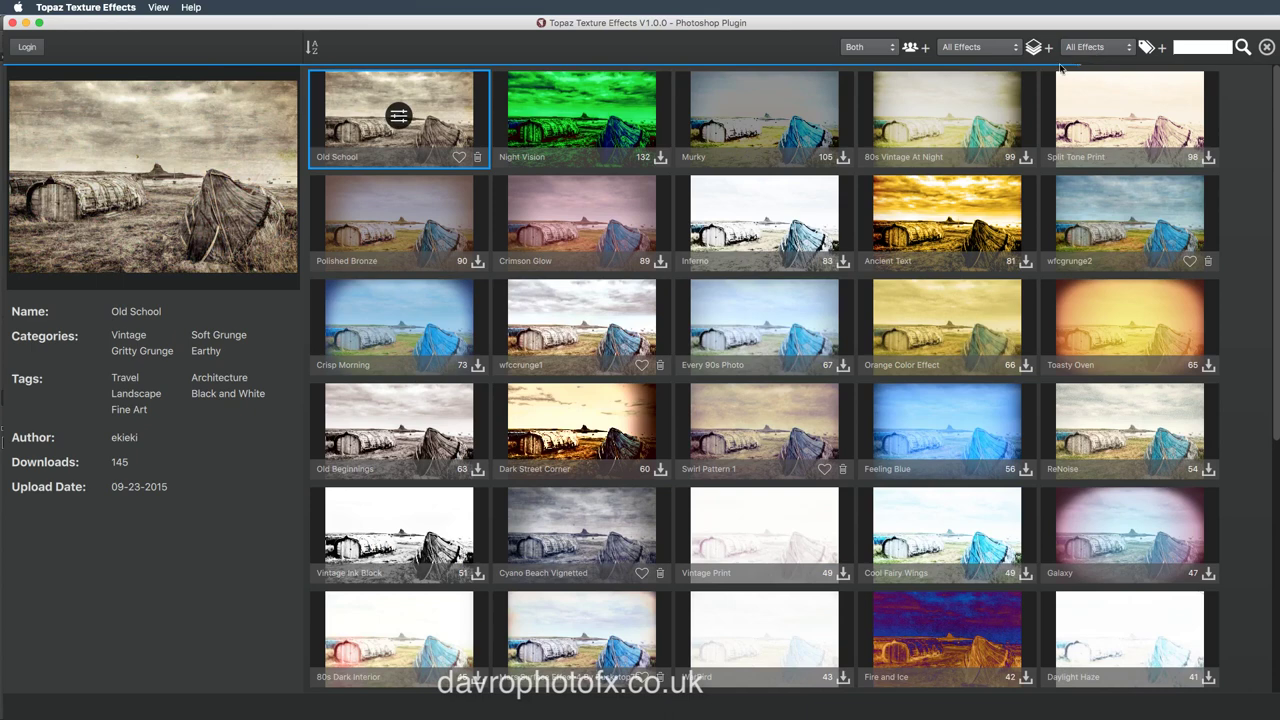
pyautogui.click(877, 48)
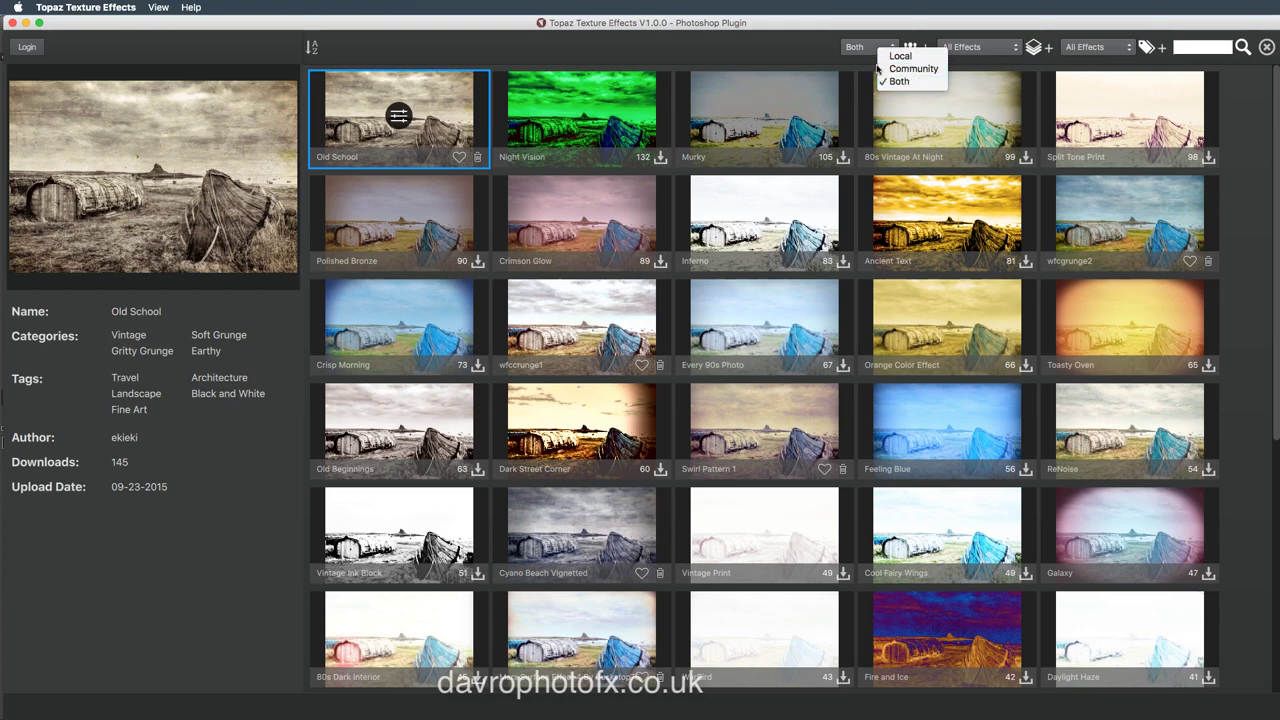
pyautogui.click(758, 48)
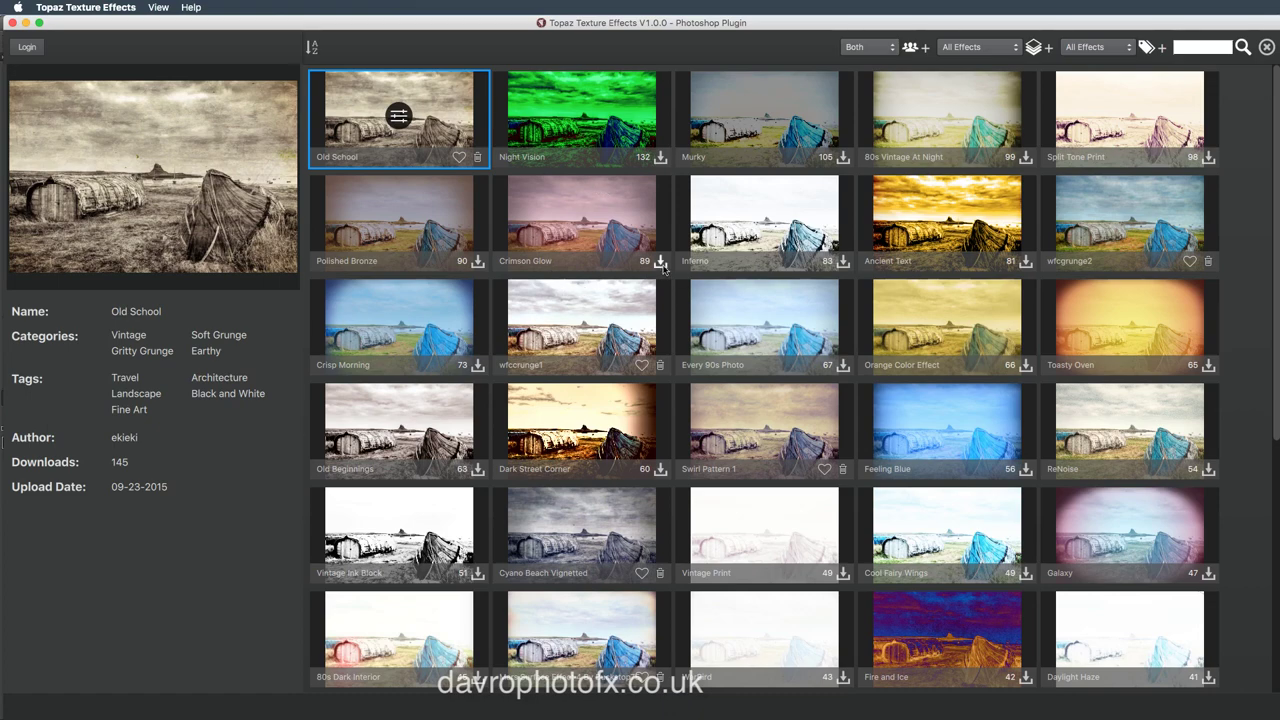
pyautogui.scroll(-2, 660, 270)
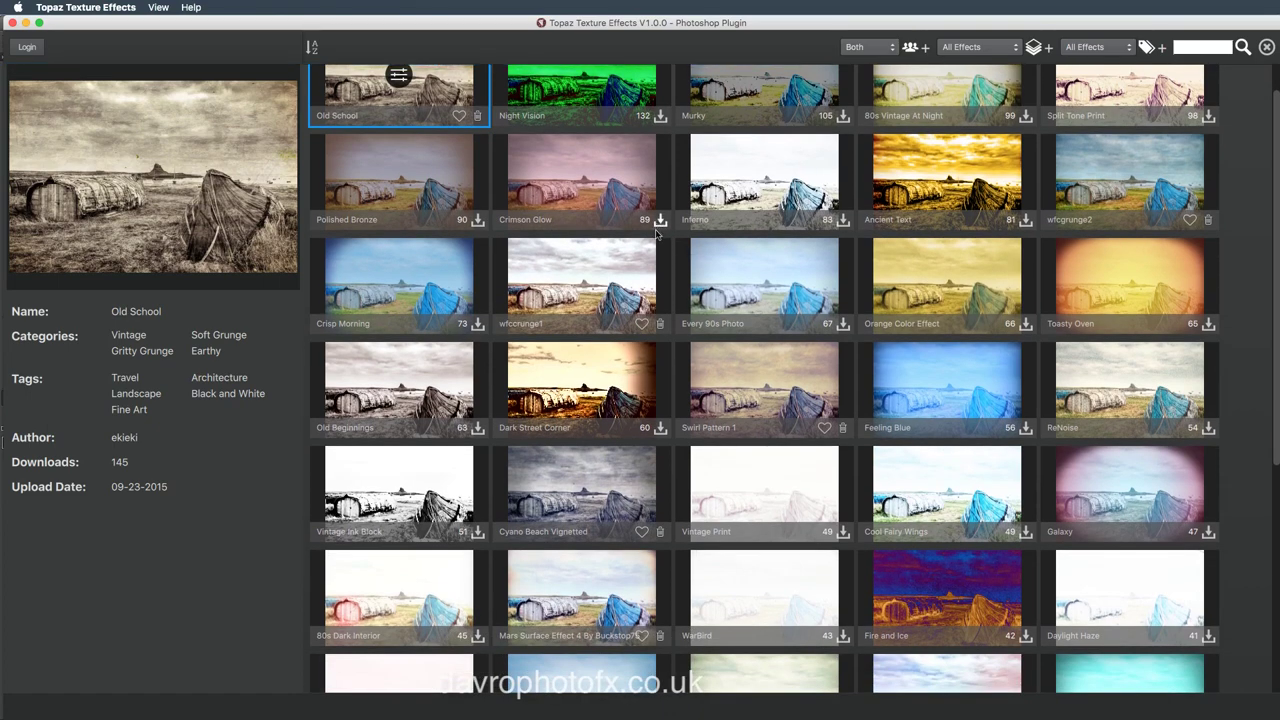
pyautogui.scroll(-5, 656, 226)
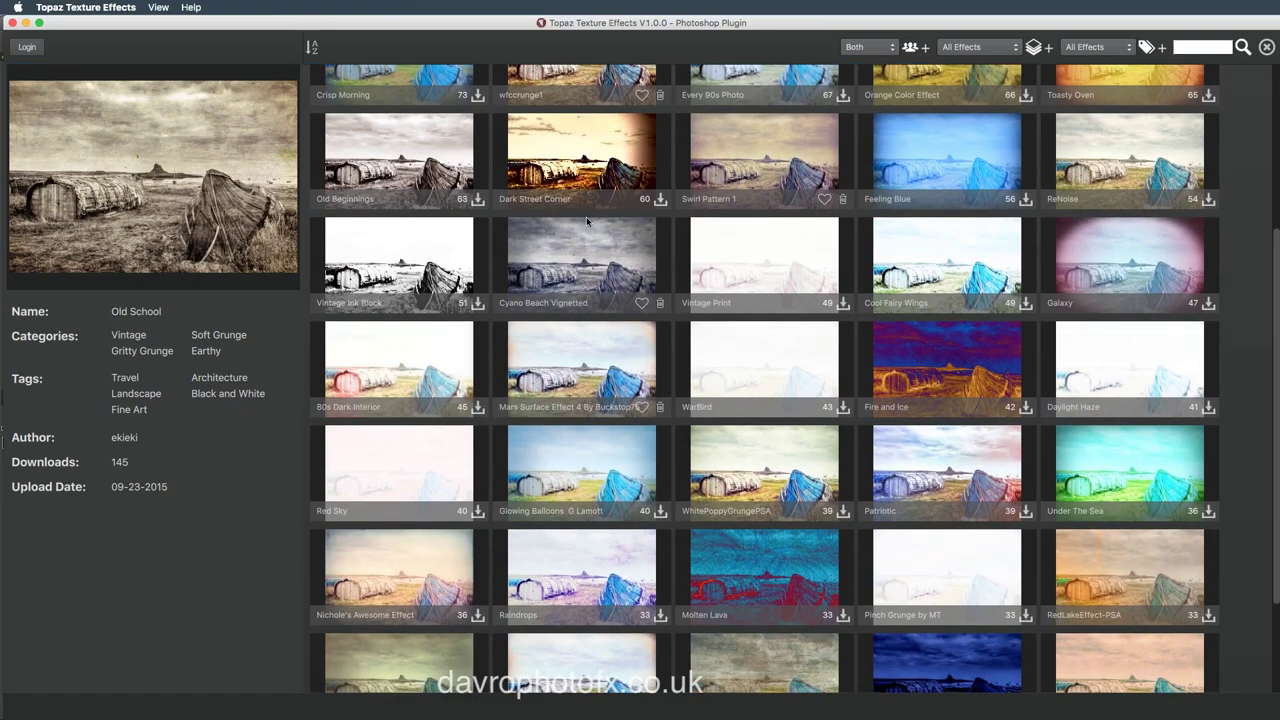
pyautogui.scroll(-3, 588, 222)
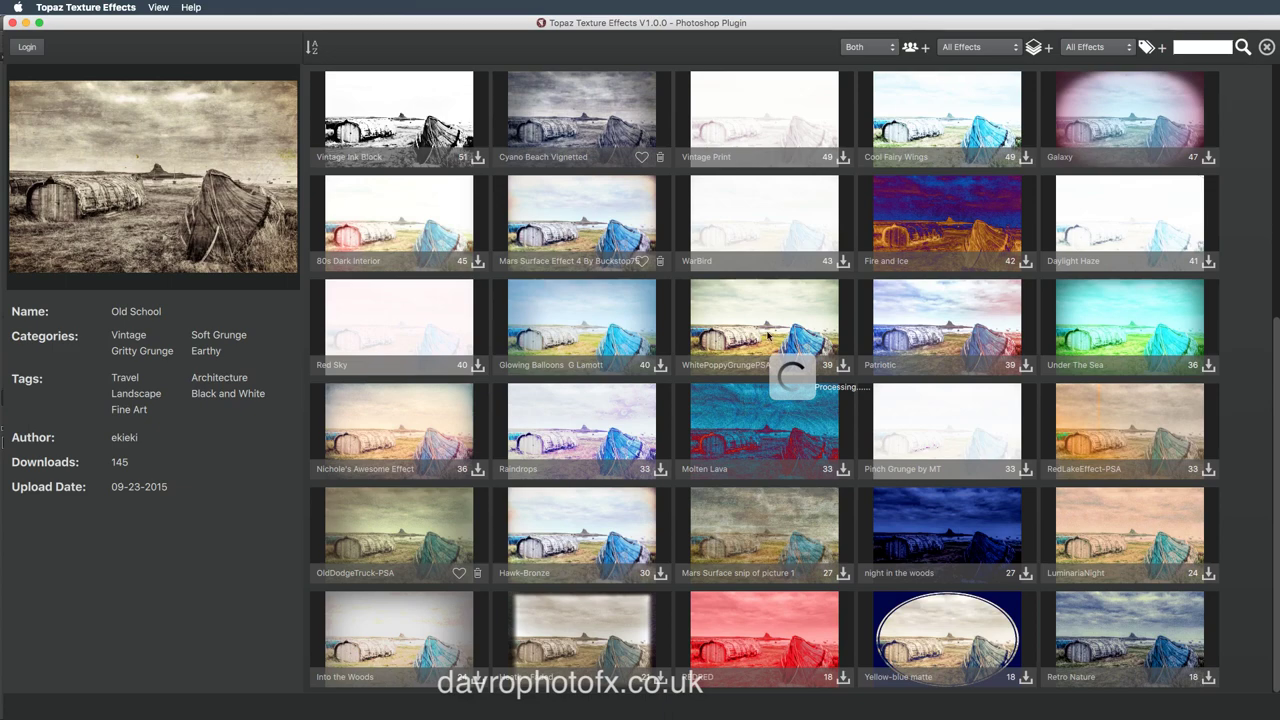
pyautogui.scroll(-3, 768, 337)
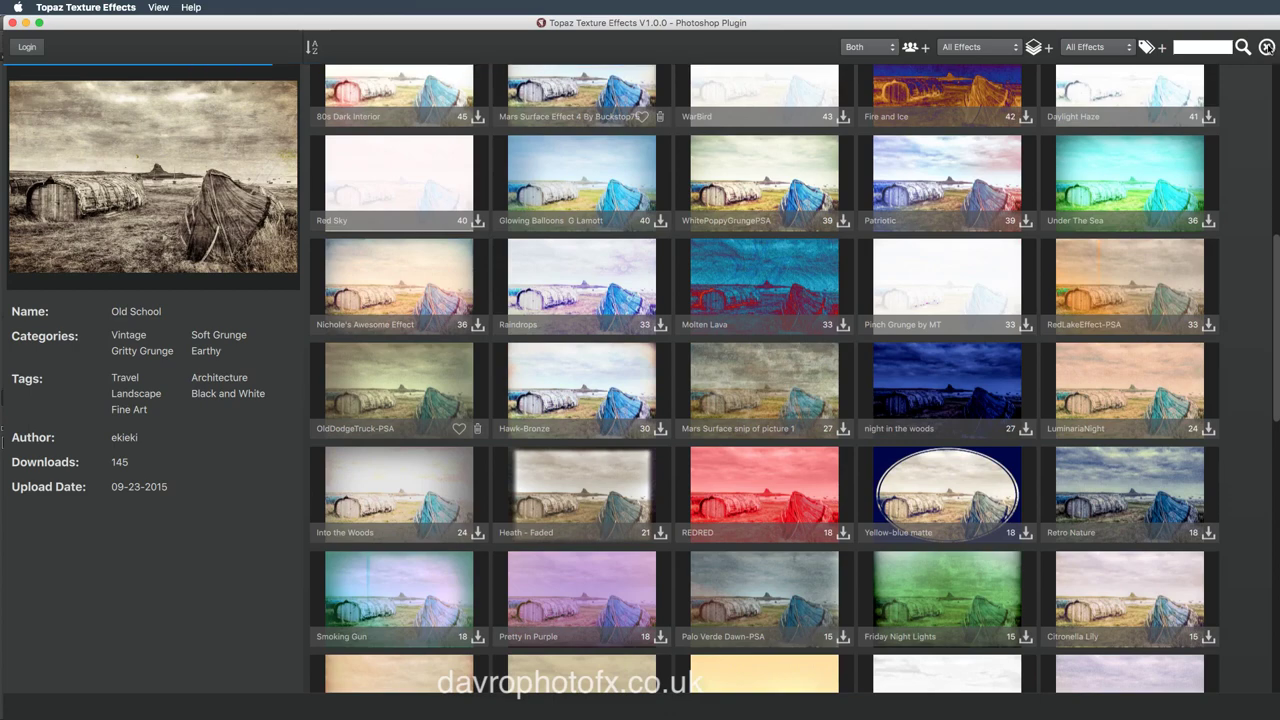
pyautogui.click(1267, 47)
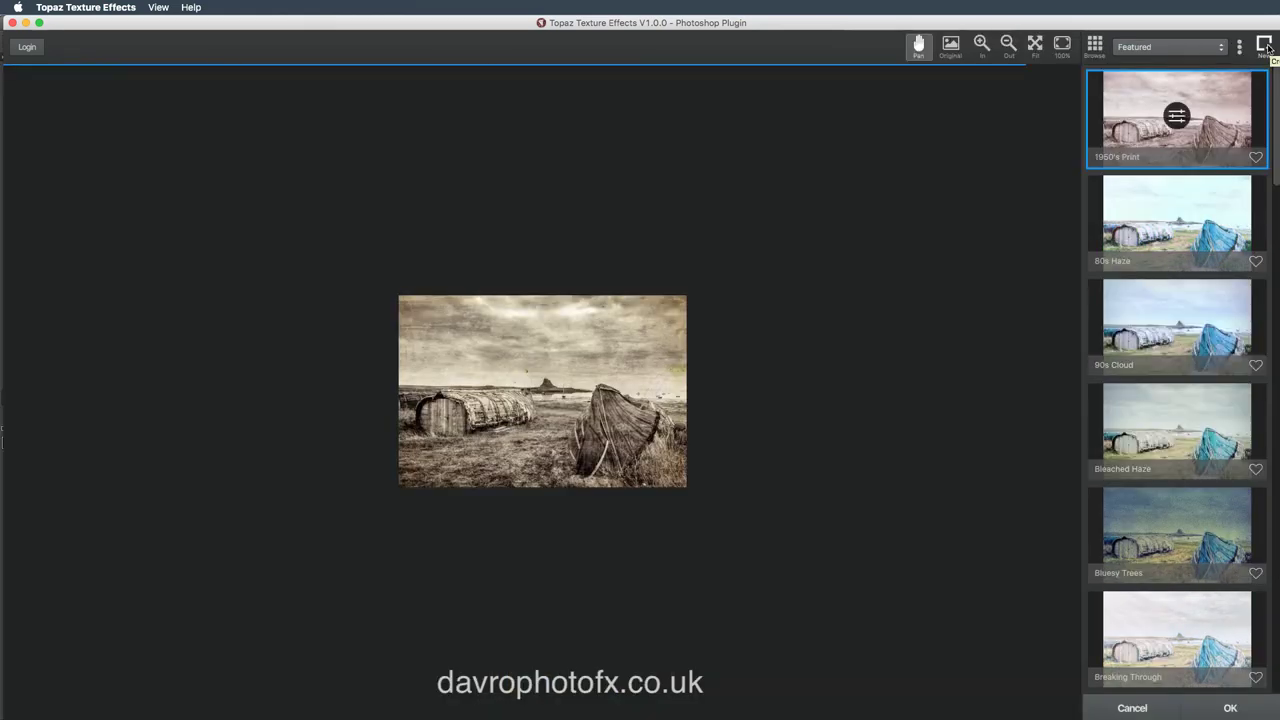
# Show the My Effects presets, switch to the Favorited ones, apply Distressed Contrast and open its adjustments.
pyautogui.click(1188, 51)
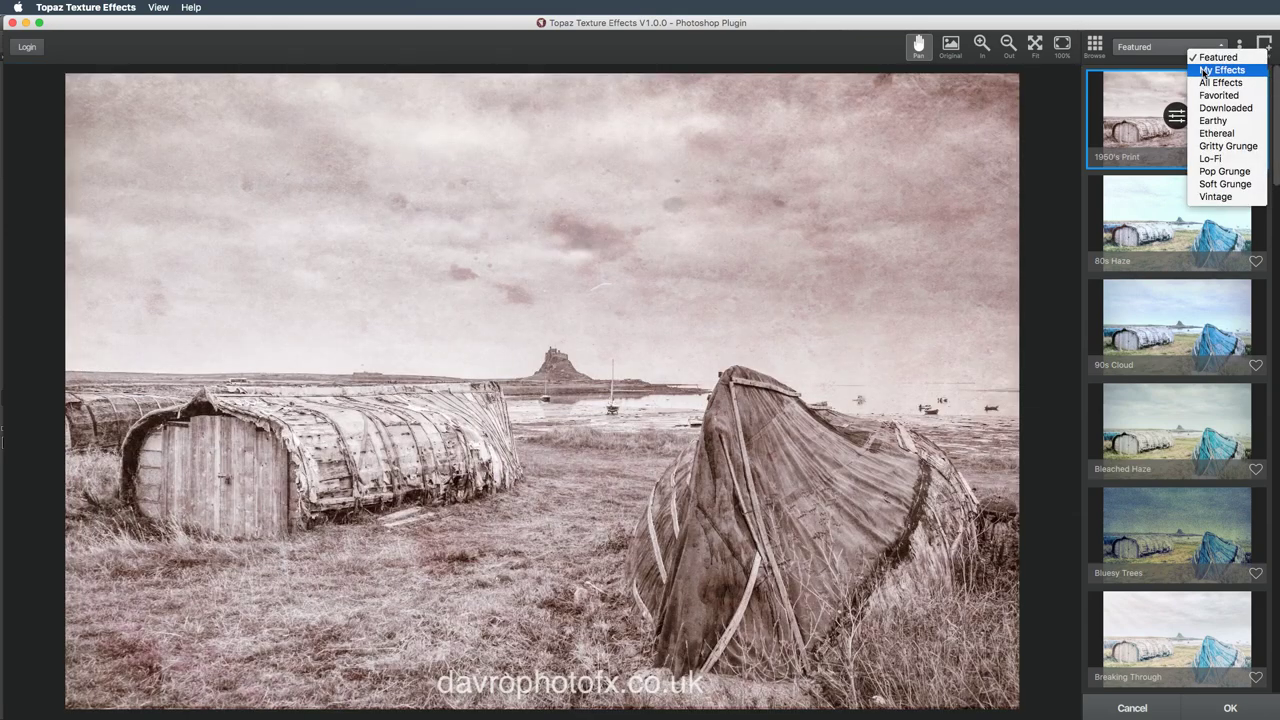
pyautogui.click(1205, 71)
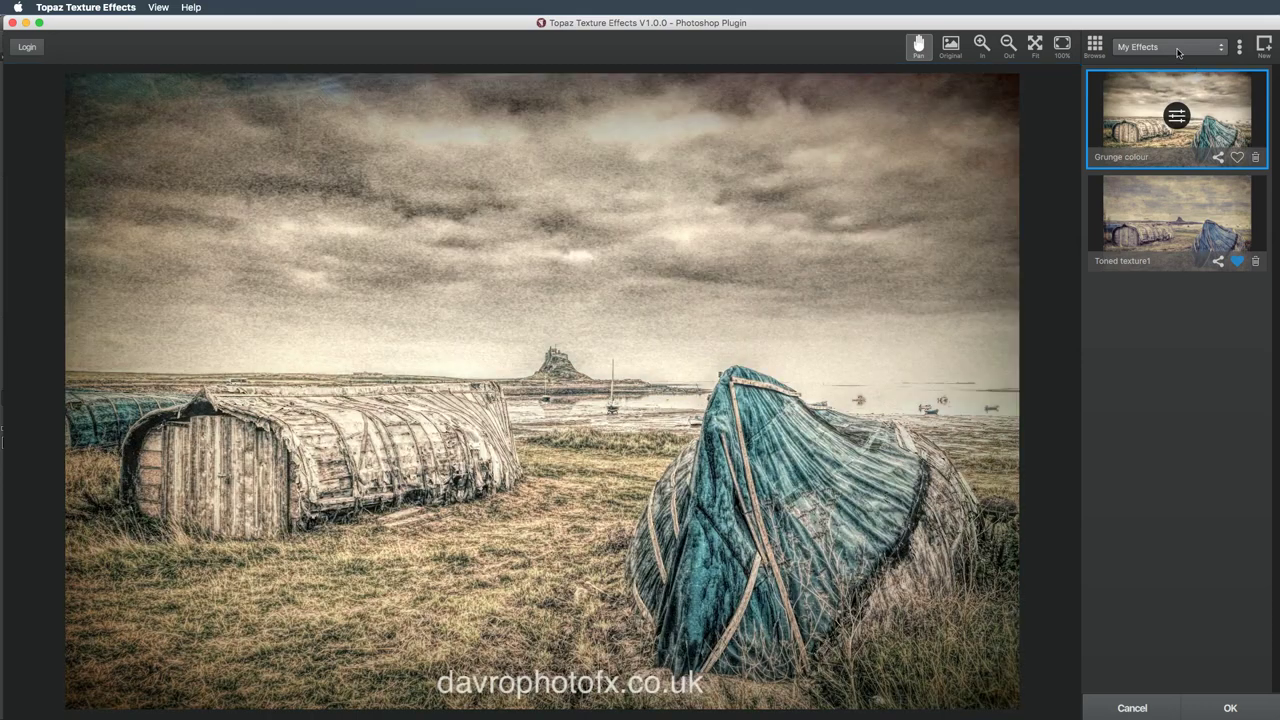
pyautogui.click(1178, 50)
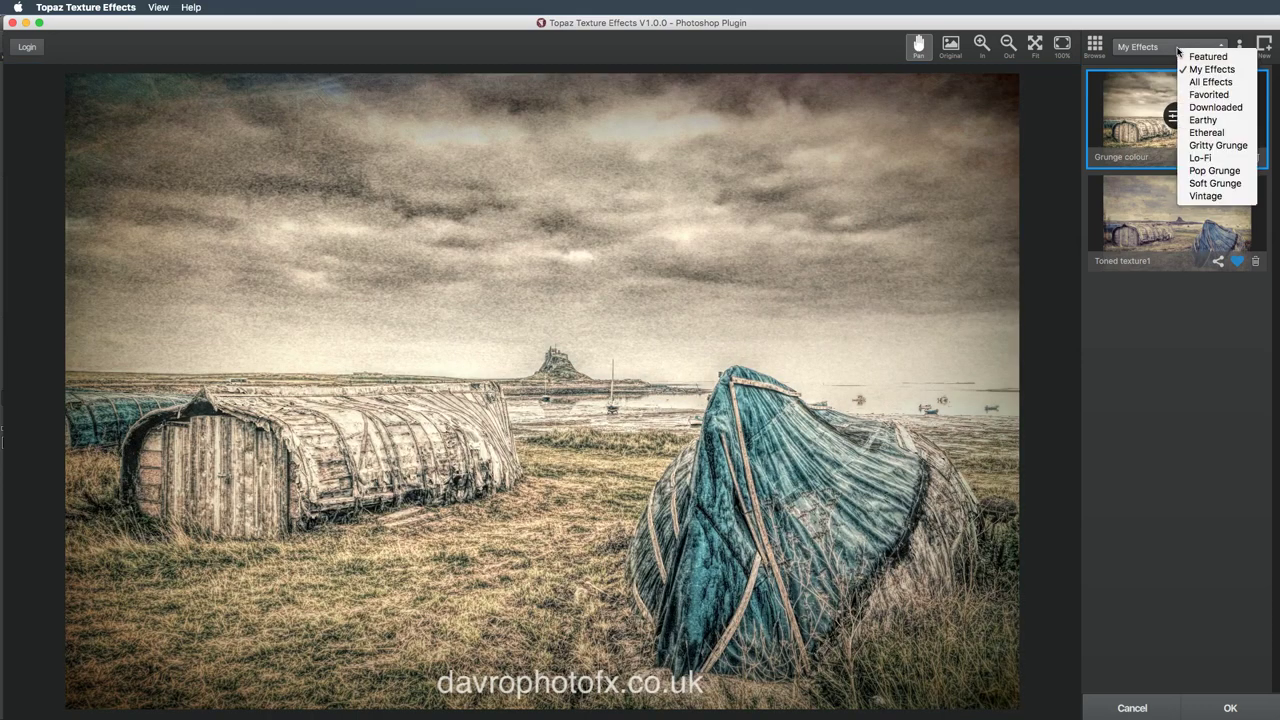
pyautogui.click(1203, 95)
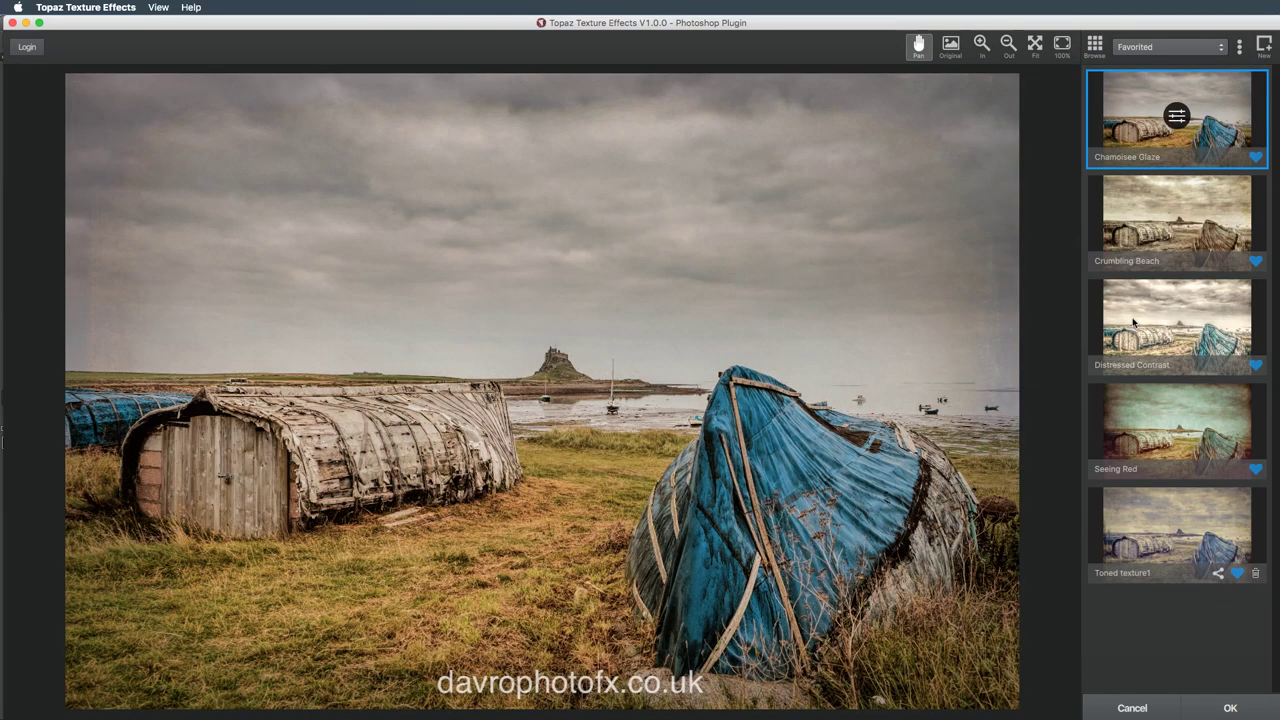
pyautogui.click(1134, 322)
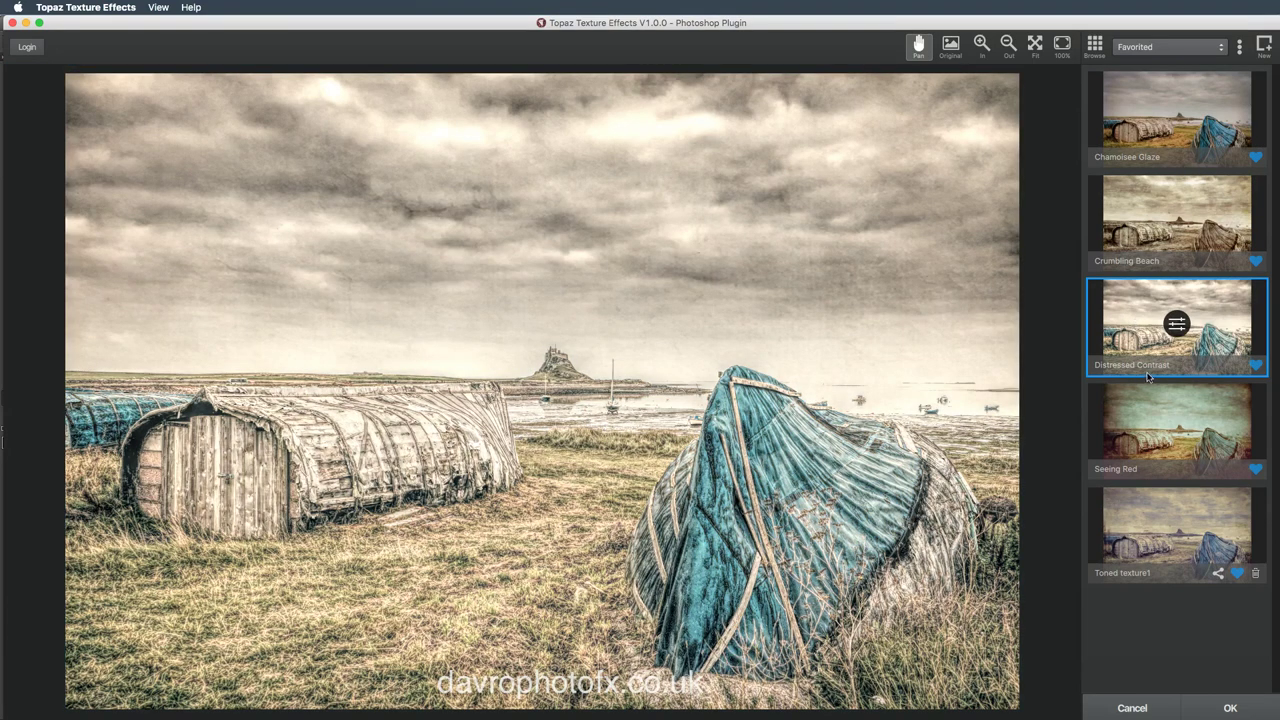
pyautogui.click(1177, 322)
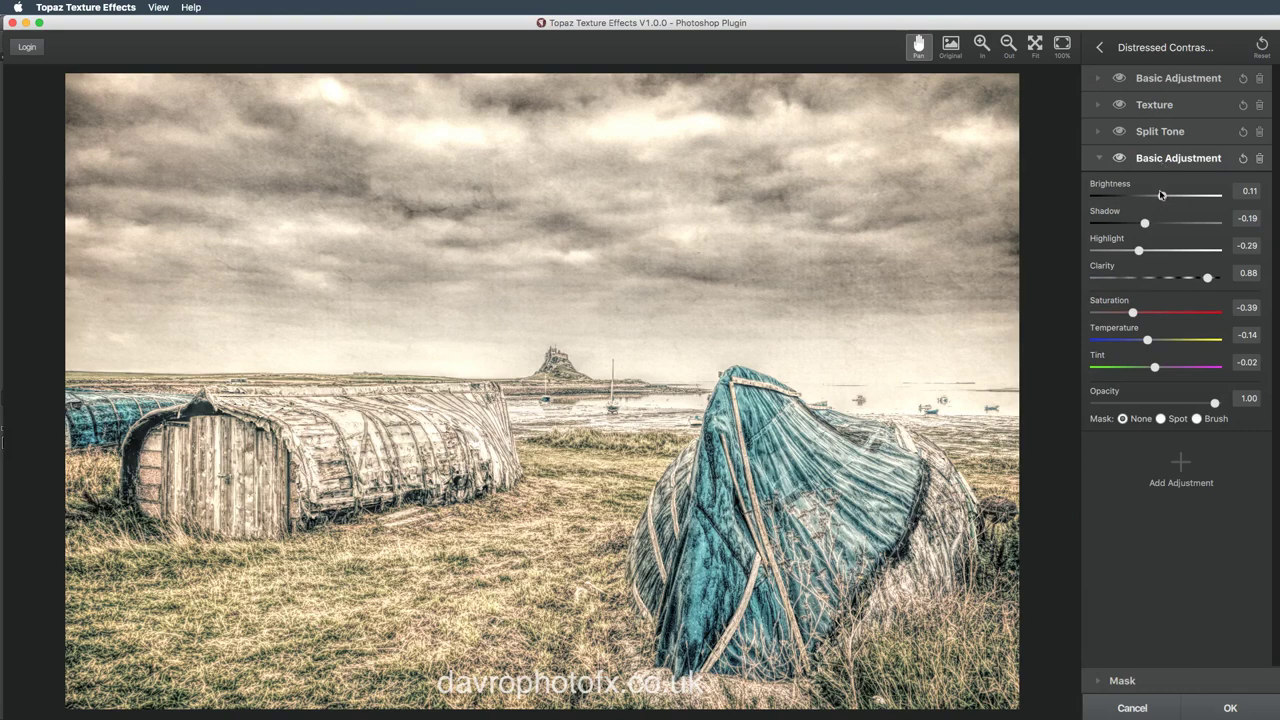
# Set Brightness to -0.10 and Clarity to 0.44 in the second Basic Adjustment, below Split Tone.
pyautogui.moveTo(1162, 197); pyautogui.dragTo(1149, 197)
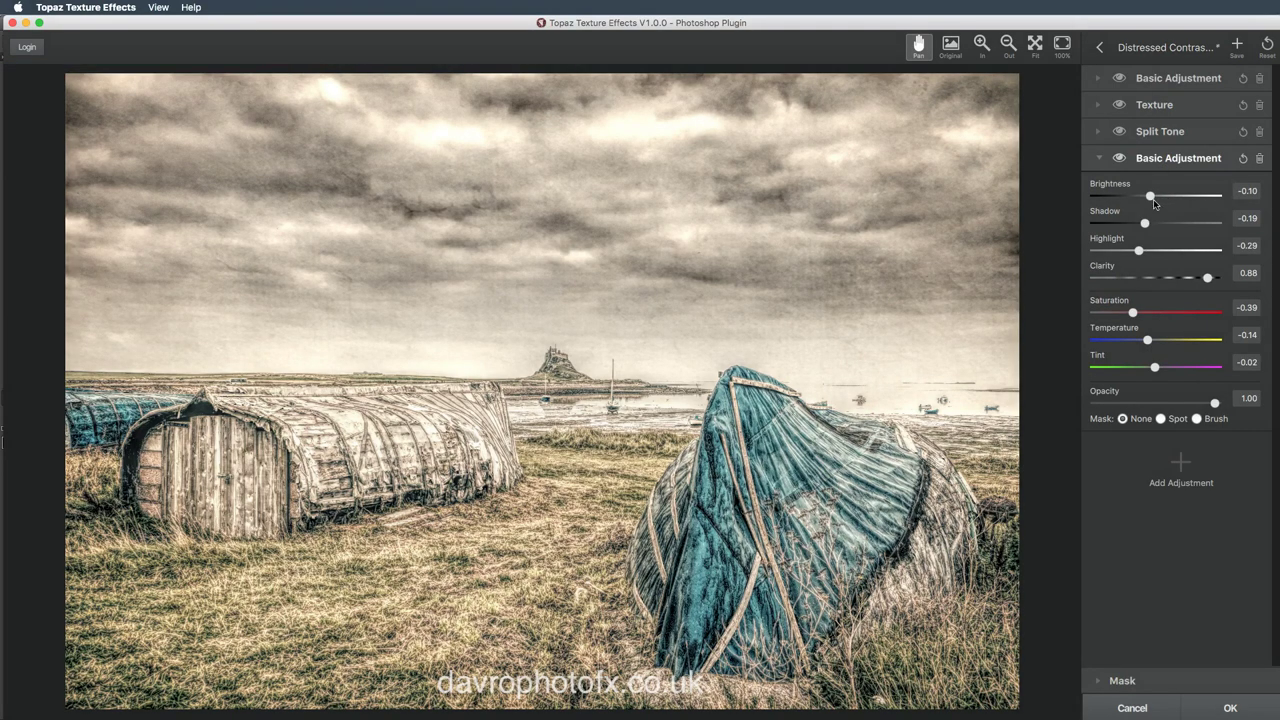
pyautogui.moveTo(1205, 279); pyautogui.dragTo(1179, 279)
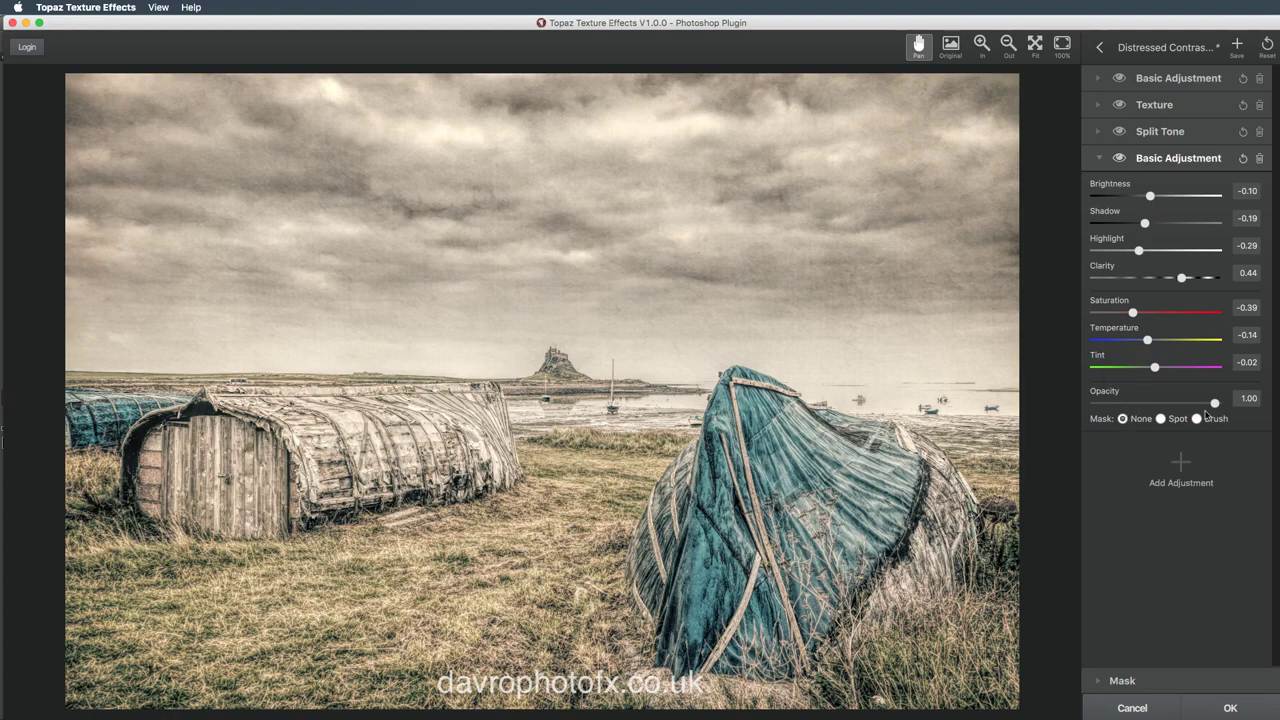
pyautogui.click(1098, 160)
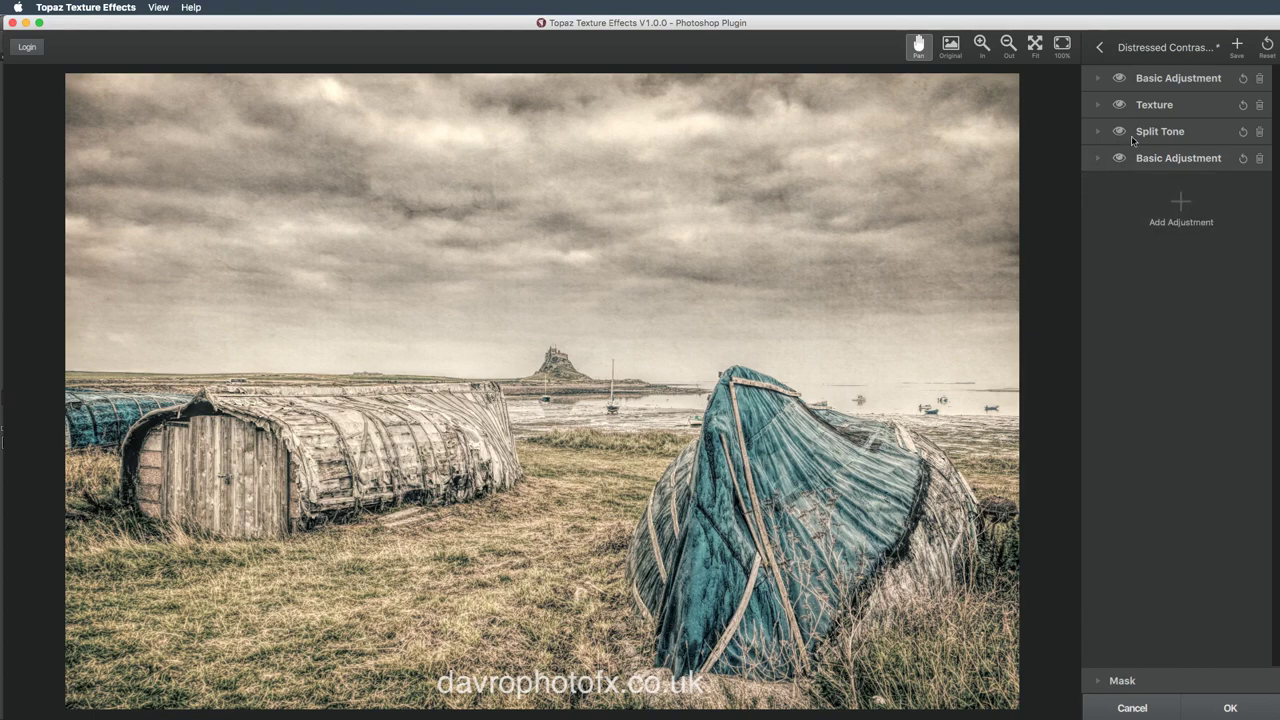
# Compare the two Basic Adjustments and set Shadow to -0.13 in the first one.
pyautogui.click(1098, 78)
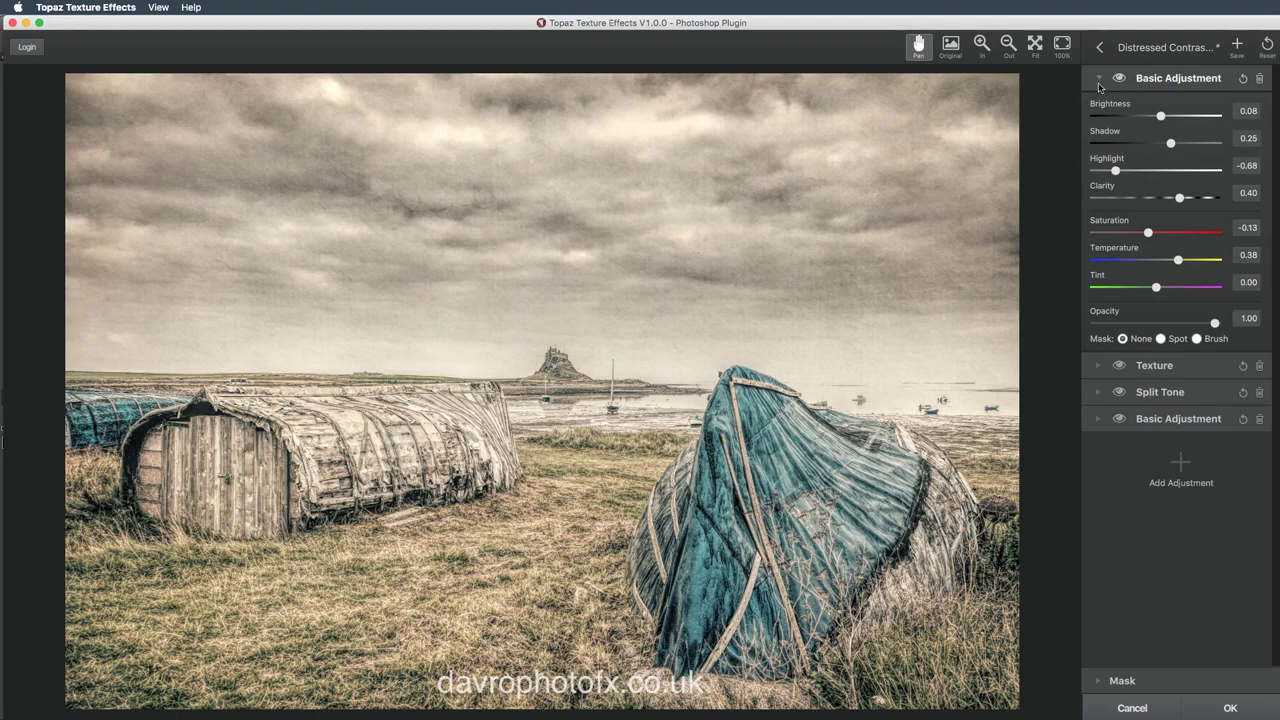
pyautogui.click(1099, 419)
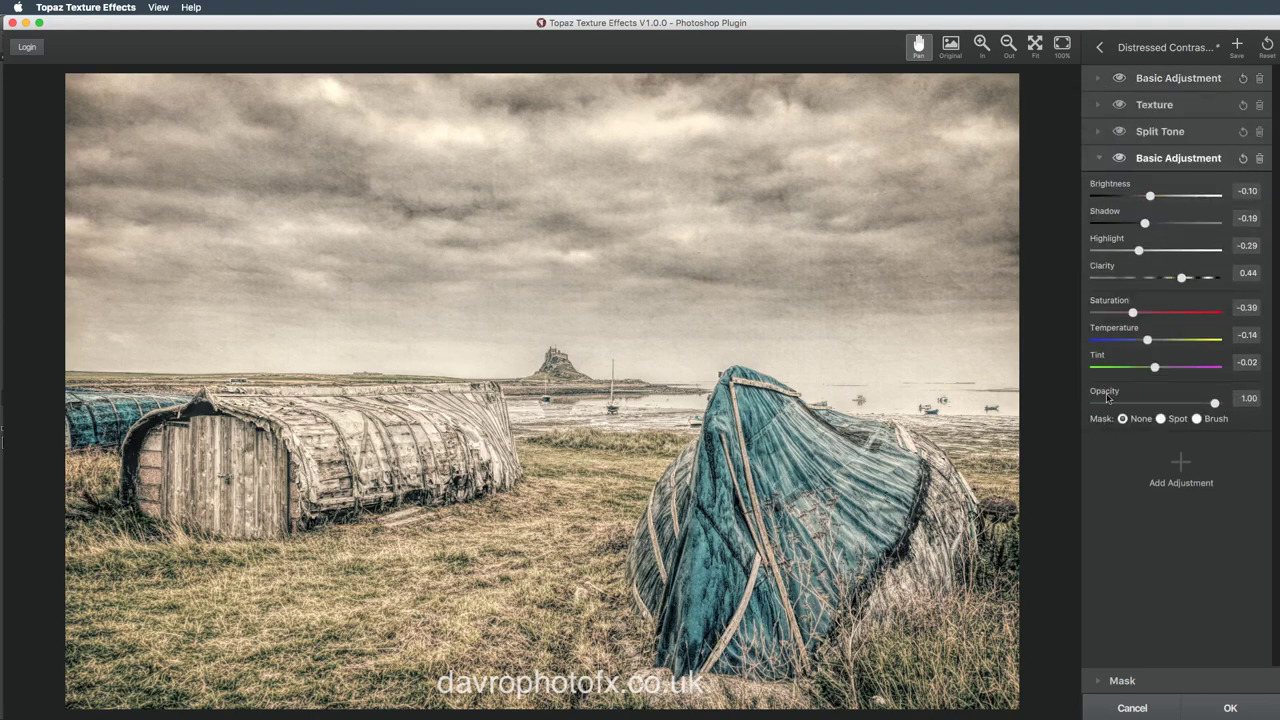
pyautogui.click(1099, 78)
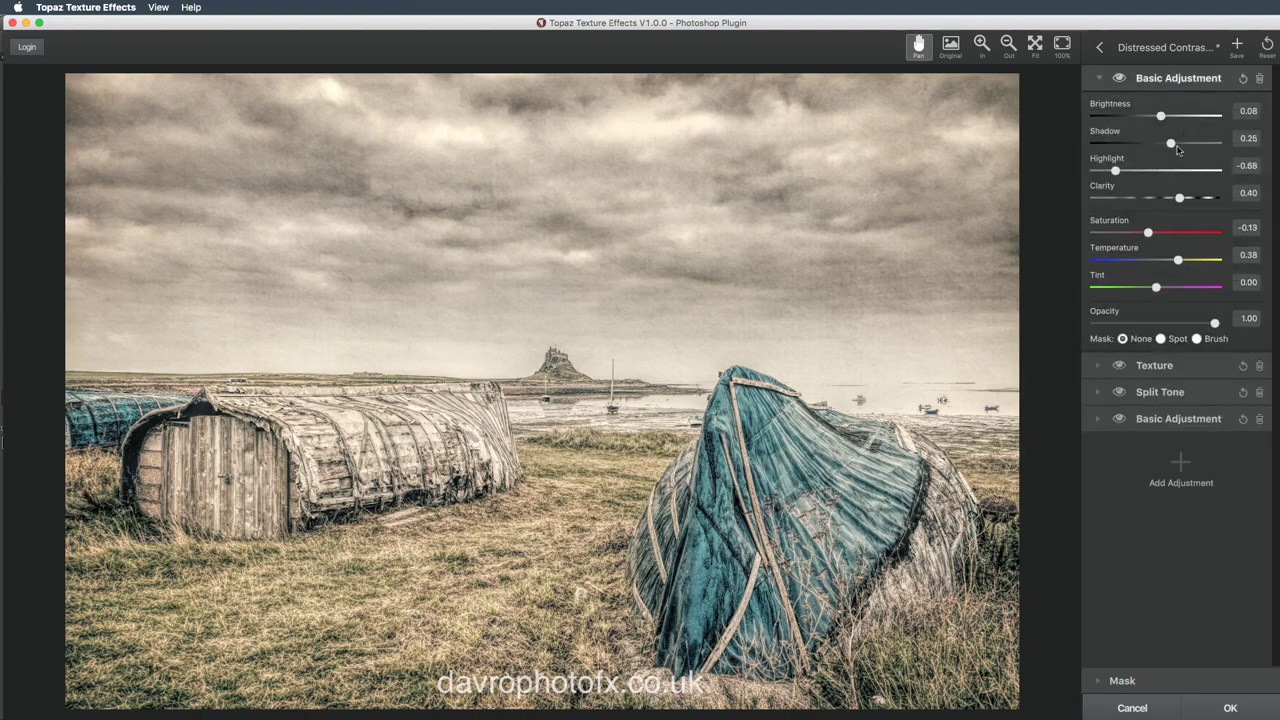
pyautogui.moveTo(1171, 144); pyautogui.dragTo(1174, 144)
pyautogui.click(1150, 145)
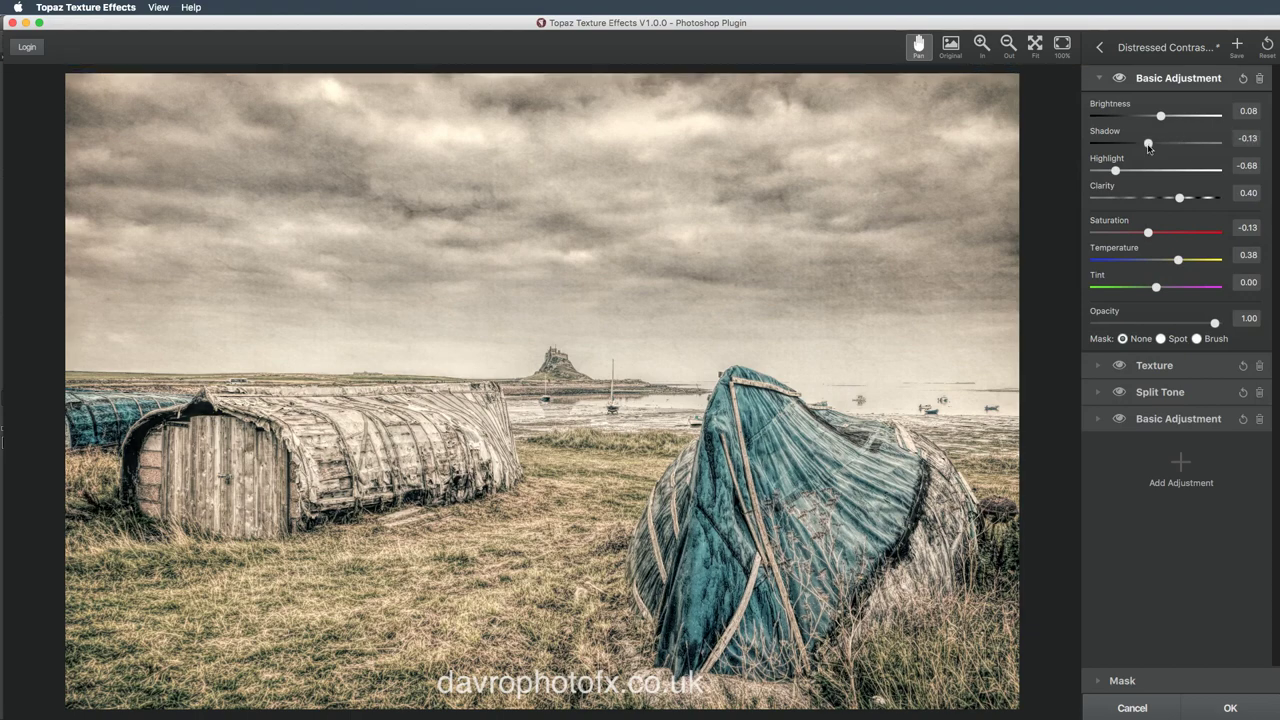
pyautogui.click(1097, 78)
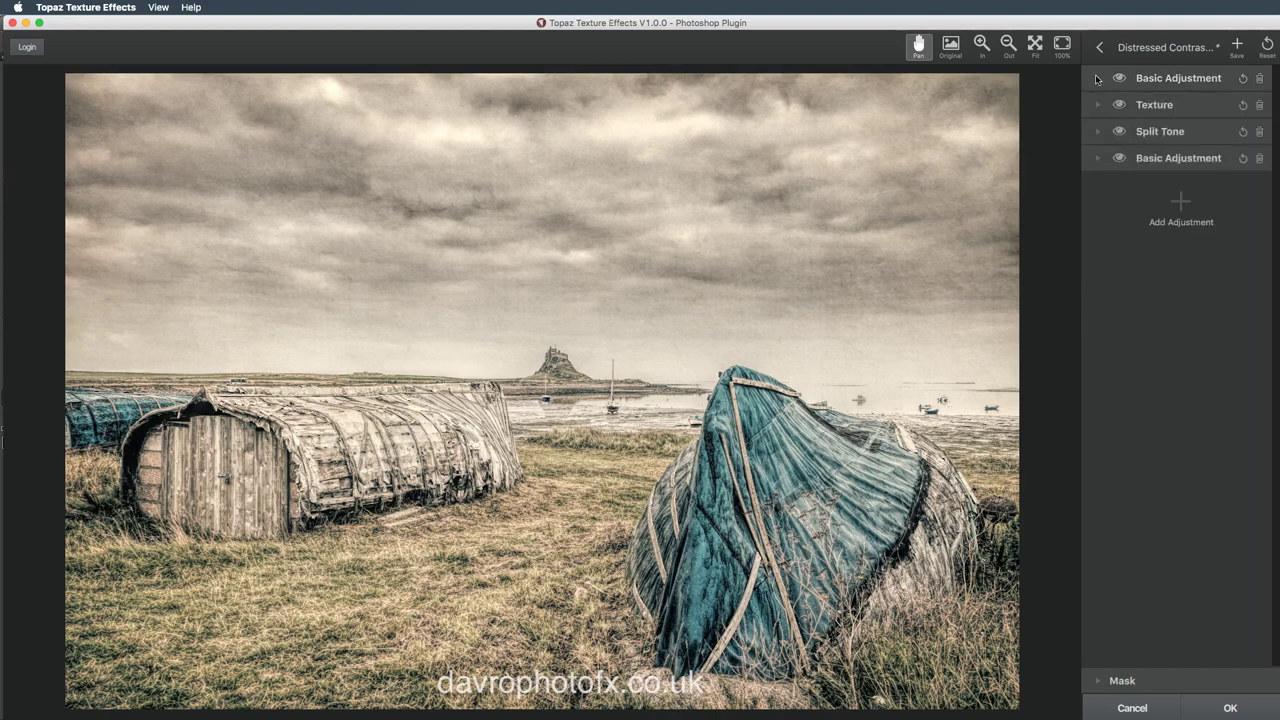
# Browse all textures in the Texture adjustment, apply the mottled brown-green one and set its opacity to 0.19.
pyautogui.click(1097, 104)
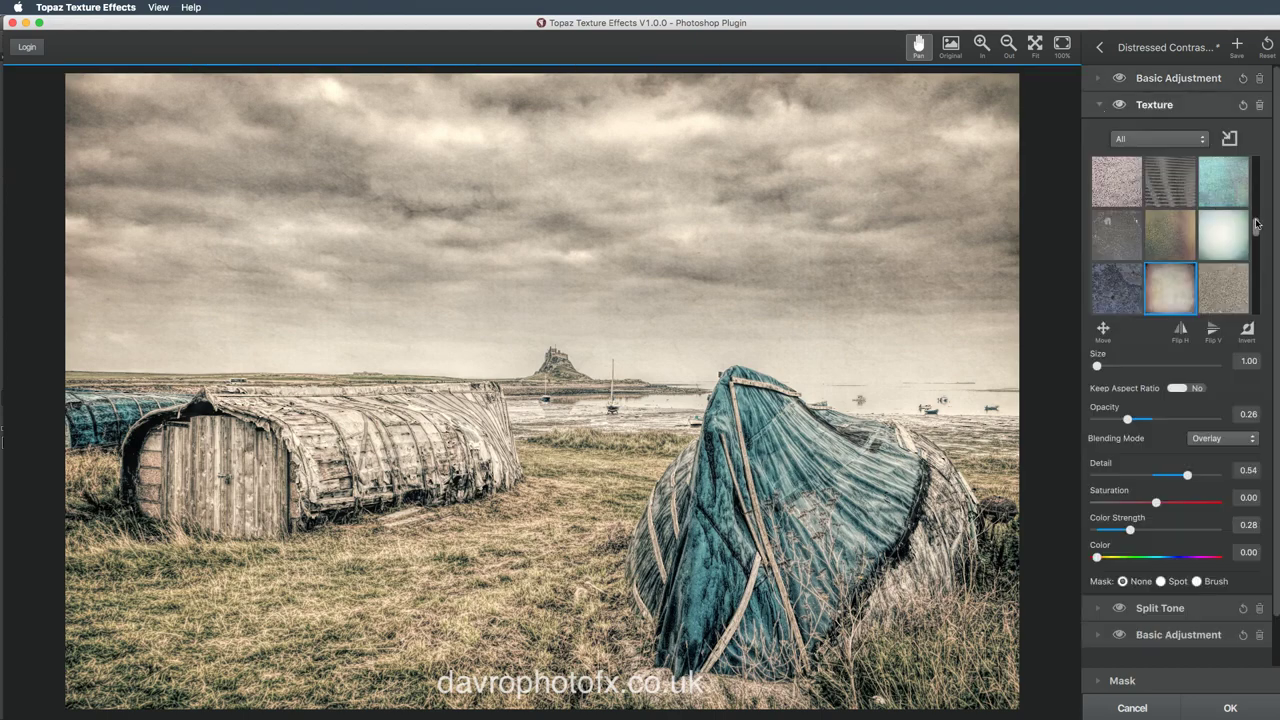
pyautogui.click(1184, 286)
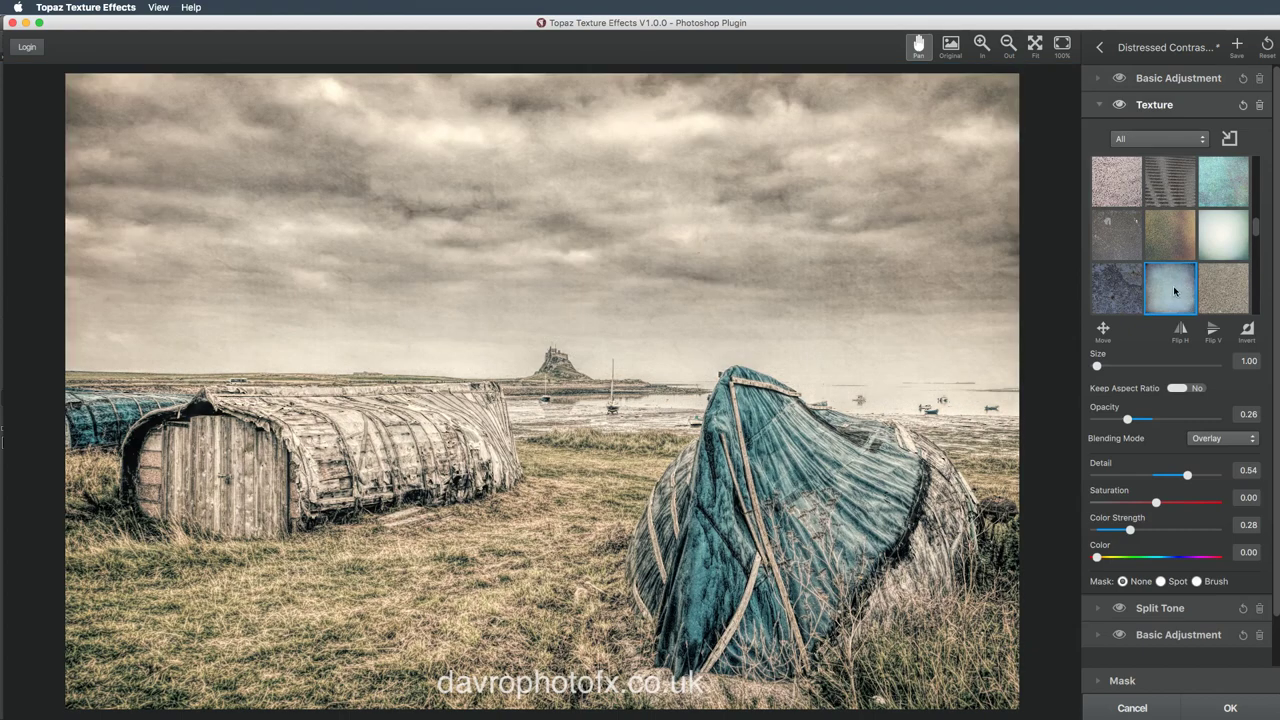
pyautogui.scroll(-3, 1256, 212)
pyautogui.scroll(5, 1256, 212)
pyautogui.moveTo(1256, 212); pyautogui.dragTo(1256, 234)
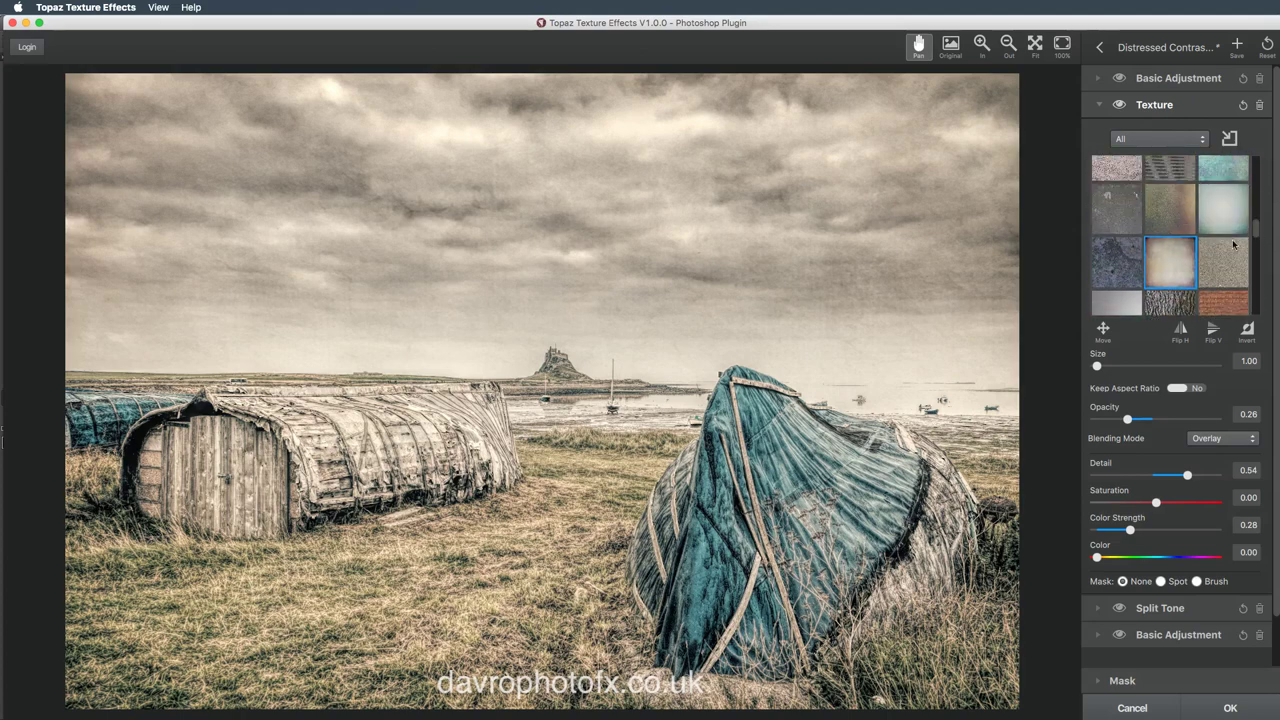
pyautogui.click(1166, 141)
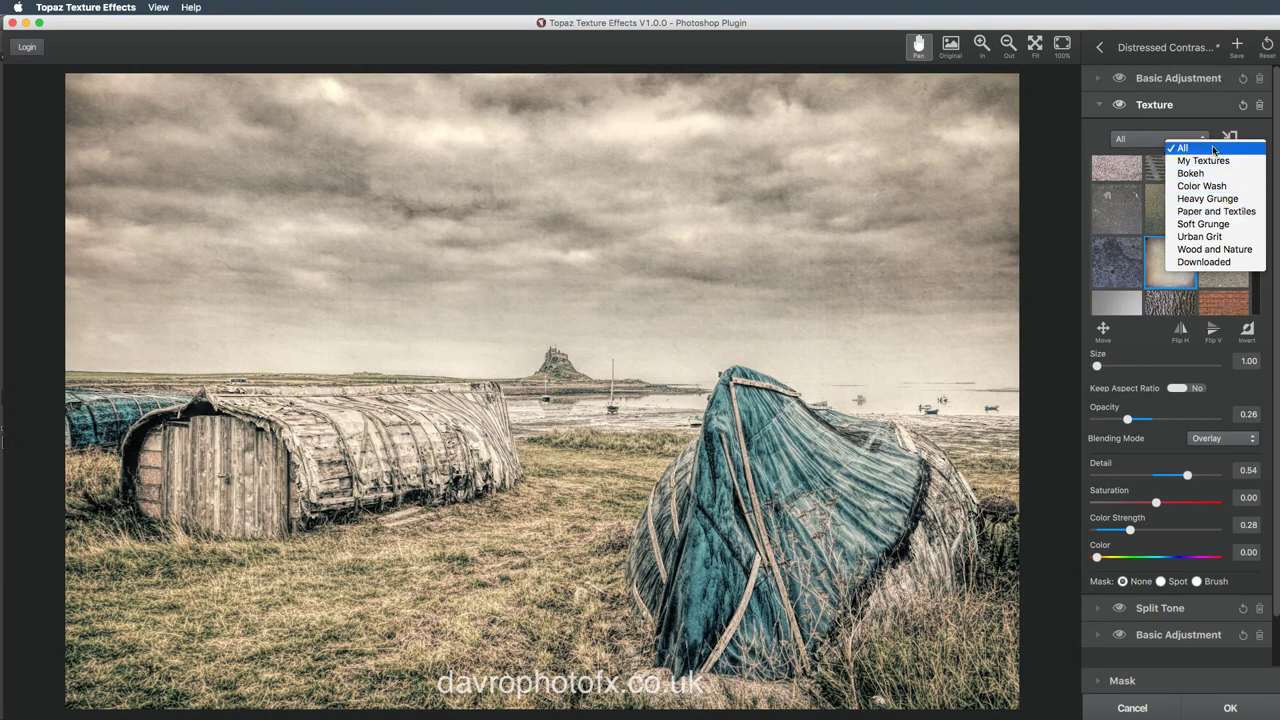
pyautogui.click(1213, 150)
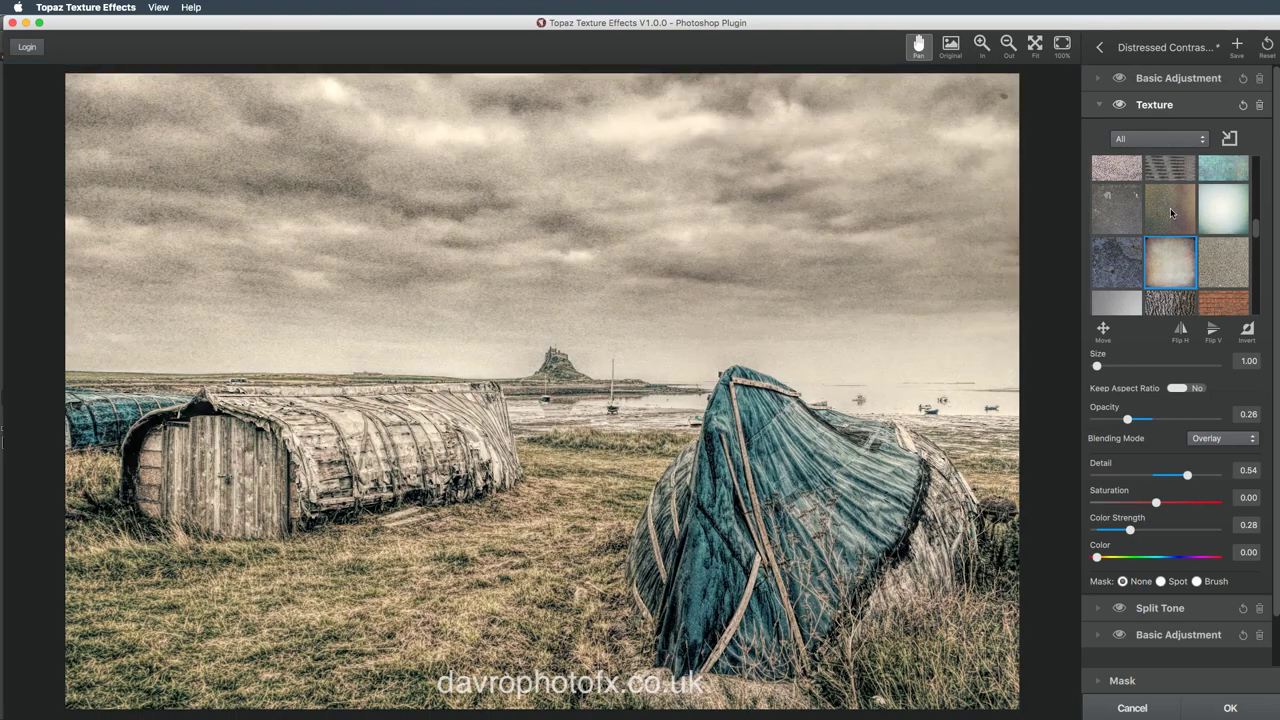
pyautogui.click(1170, 208)
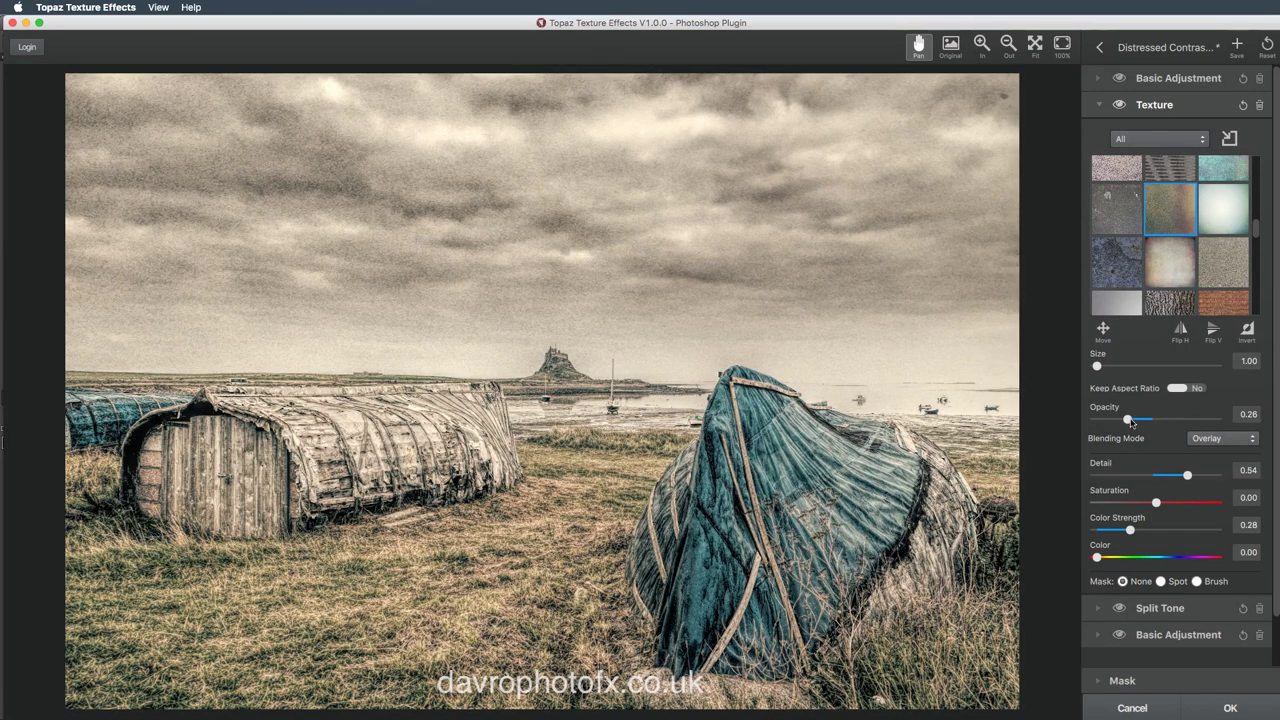
pyautogui.moveTo(1126, 421); pyautogui.dragTo(1122, 421)
pyautogui.click(1063, 44)
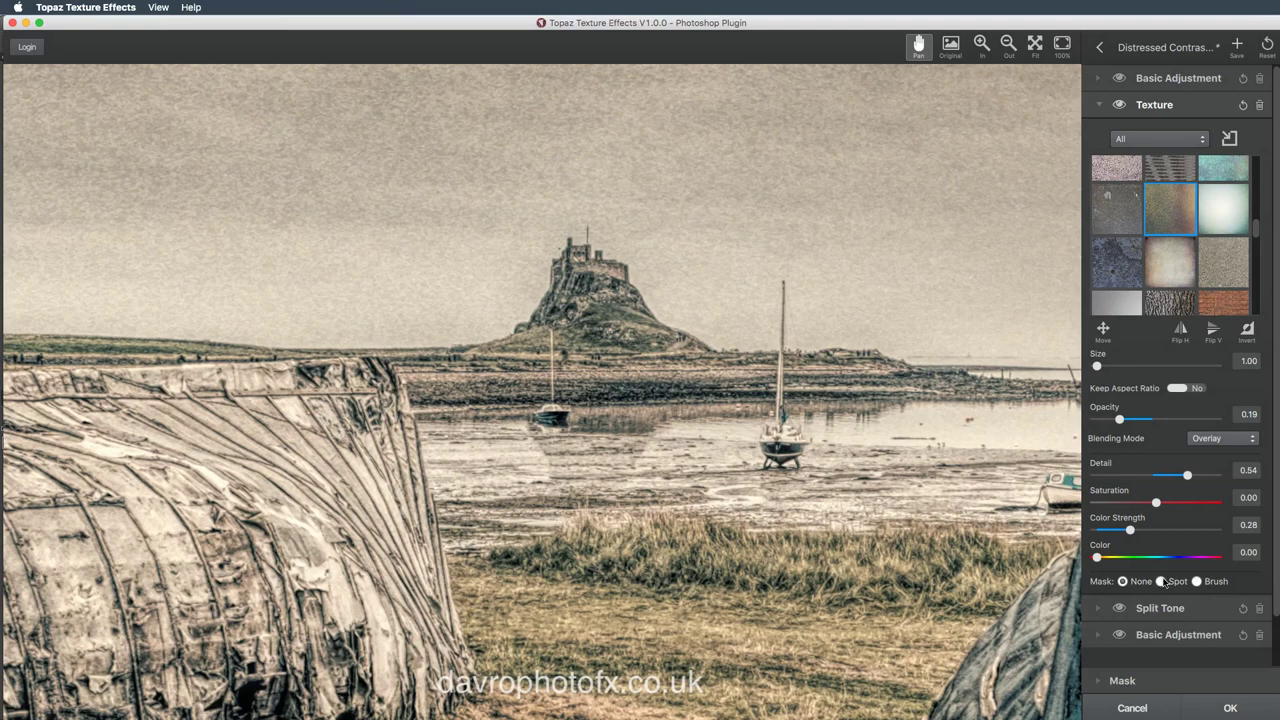
# Try a brush mask on the texture, painting black over the castle and shoreline with a size 14 brush.
pyautogui.click(1161, 581)
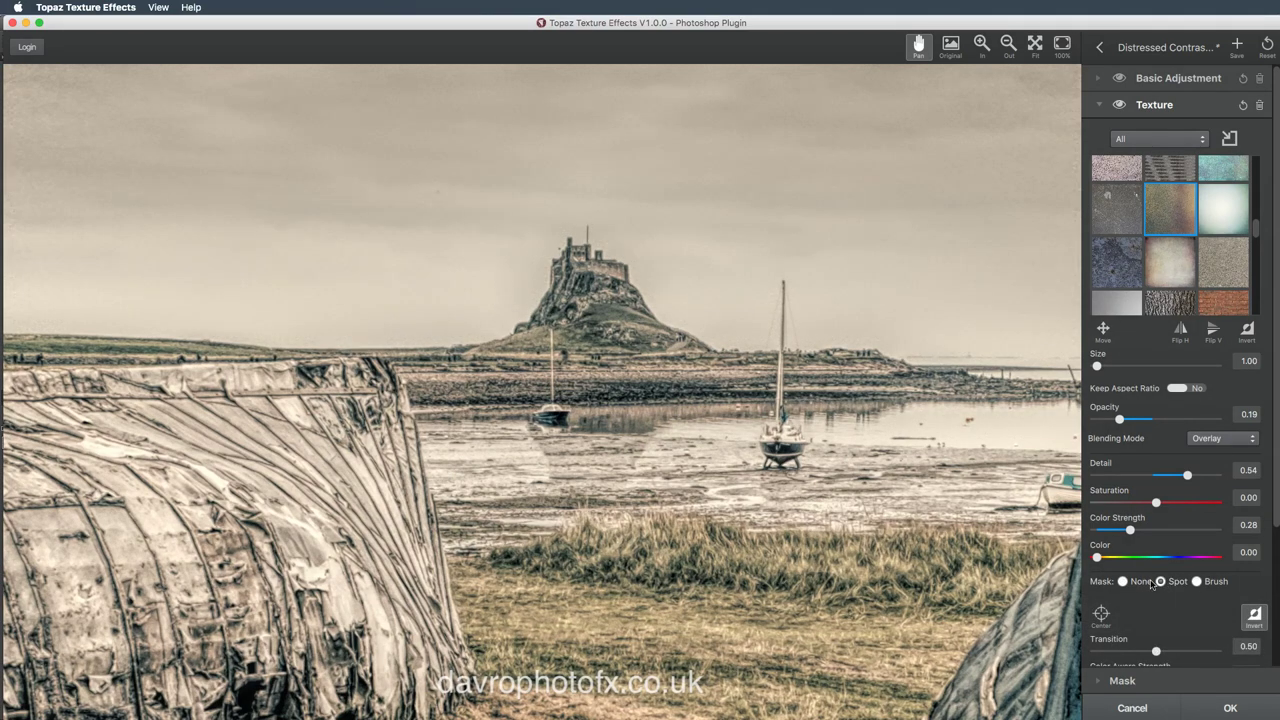
pyautogui.click(1203, 582)
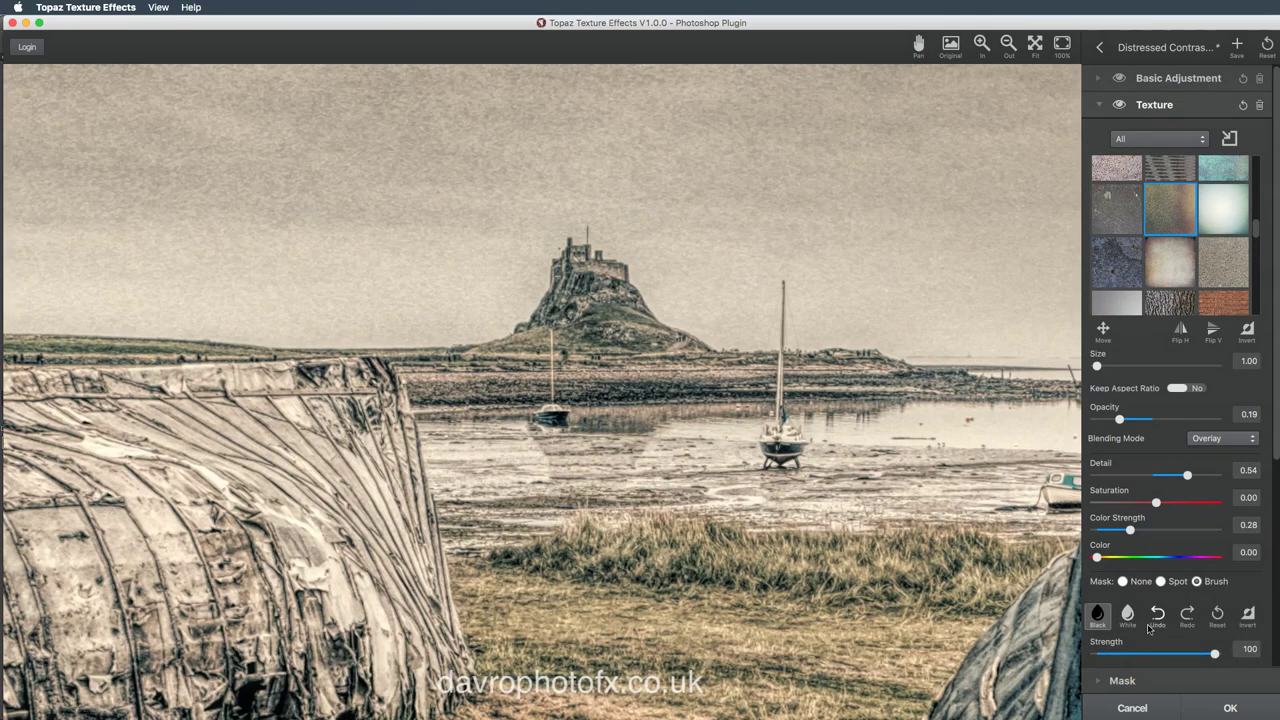
pyautogui.scroll(-5, 1160, 640)
pyautogui.scroll(-2, 1271, 558)
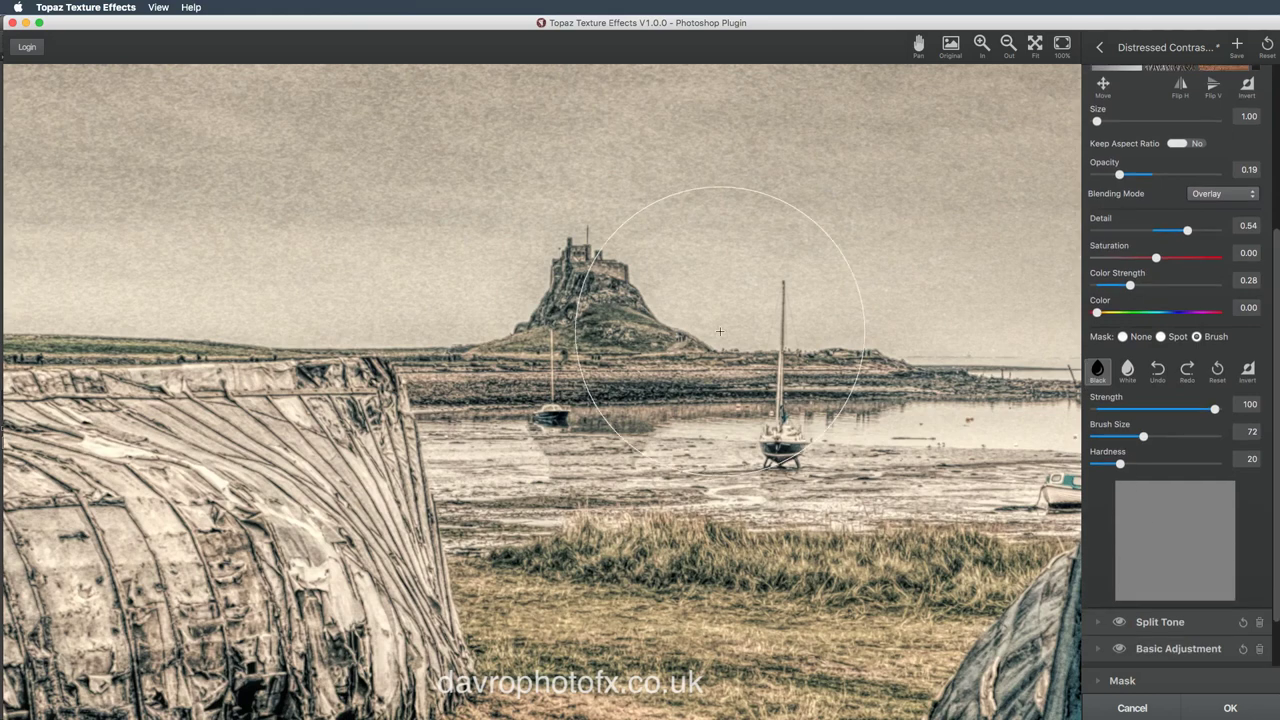
pyautogui.moveTo(1143, 436); pyautogui.dragTo(1106, 437)
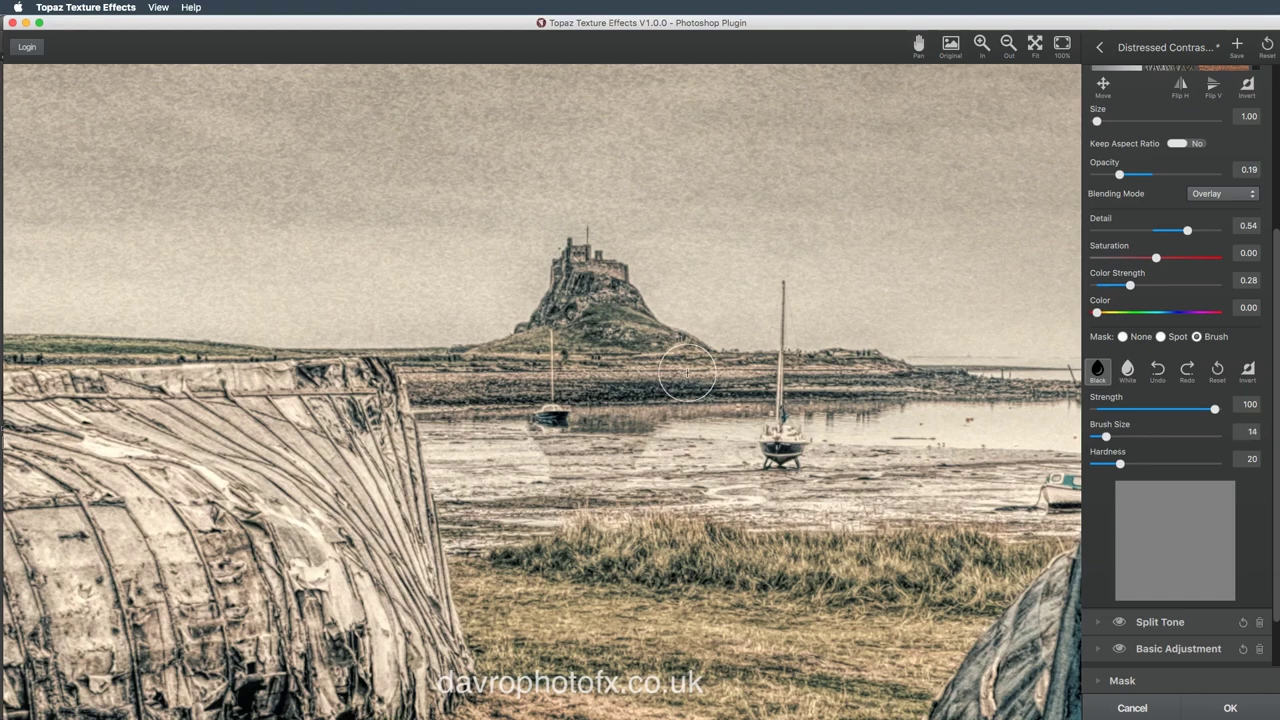
pyautogui.moveTo(546, 374)
pyautogui.mouseDown()
pyautogui.moveTo(659, 374)
pyautogui.moveTo(471, 379)
pyautogui.moveTo(577, 334)
pyautogui.moveTo(595, 313)
pyautogui.moveTo(592, 277)
pyautogui.moveTo(563, 318)
pyautogui.moveTo(610, 293)
pyautogui.moveTo(633, 333)
pyautogui.moveTo(582, 265)
pyautogui.moveTo(574, 311)
pyautogui.moveTo(543, 342)
pyautogui.moveTo(460, 377)
pyautogui.moveTo(879, 381)
pyautogui.moveTo(638, 367)
pyautogui.moveTo(604, 284)
pyautogui.moveTo(591, 304)
pyautogui.moveTo(591, 284)
pyautogui.moveTo(575, 380)
pyautogui.moveTo(436, 385)
pyautogui.moveTo(902, 388)
pyautogui.mouseUp()
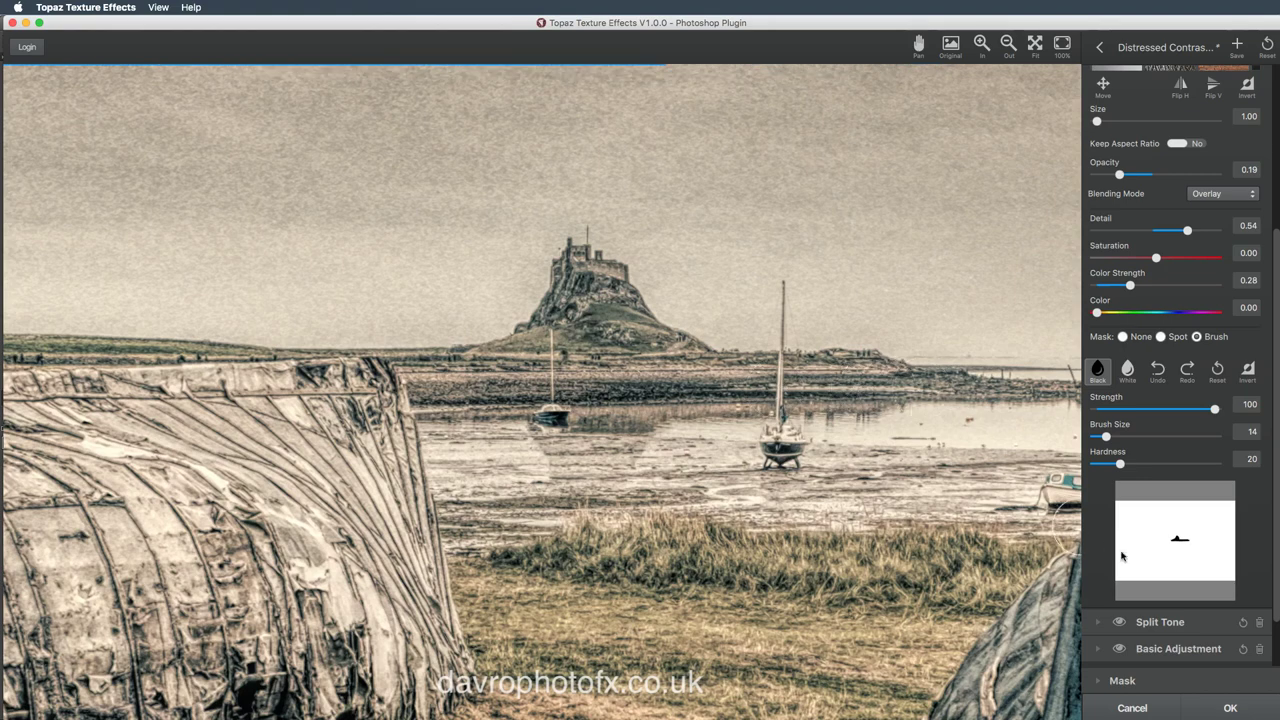
pyautogui.click(1158, 370)
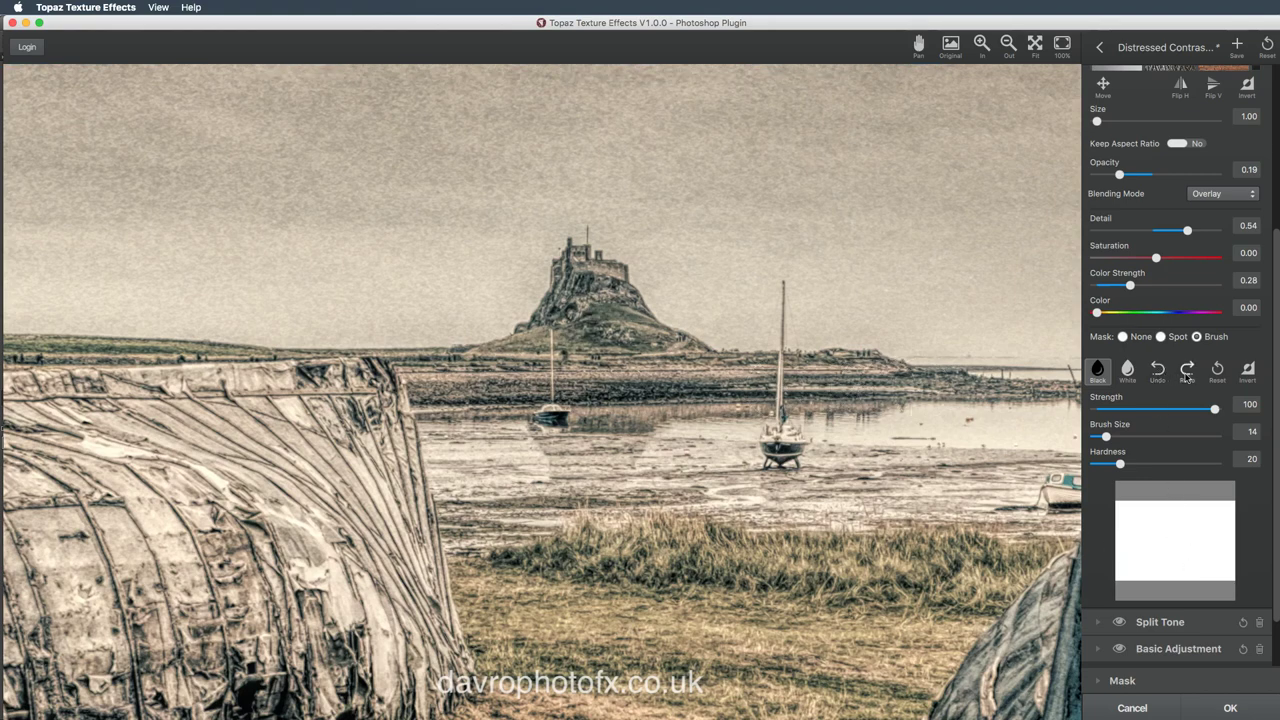
pyautogui.click(1187, 370)
pyautogui.click(1036, 55)
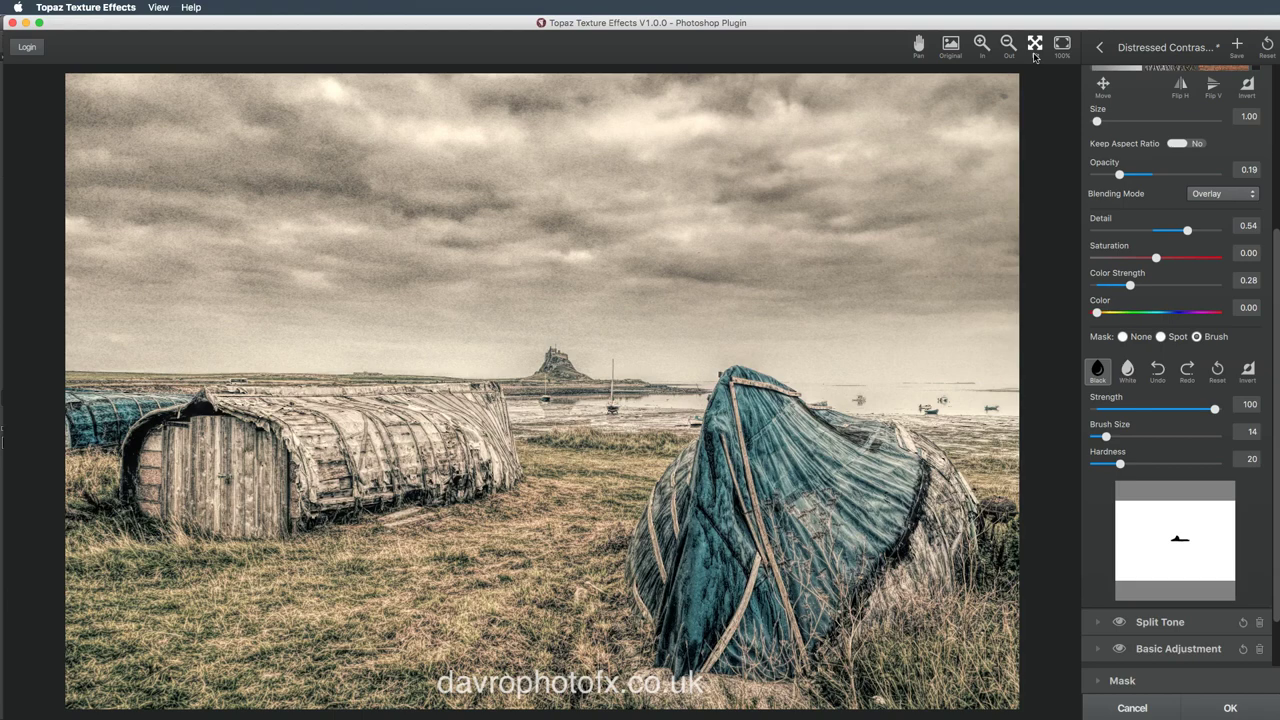
# Switch the texture to a spot mask, centre it just below the castle, shrink its ellipse slightly and reduce its transition.
pyautogui.click(1160, 337)
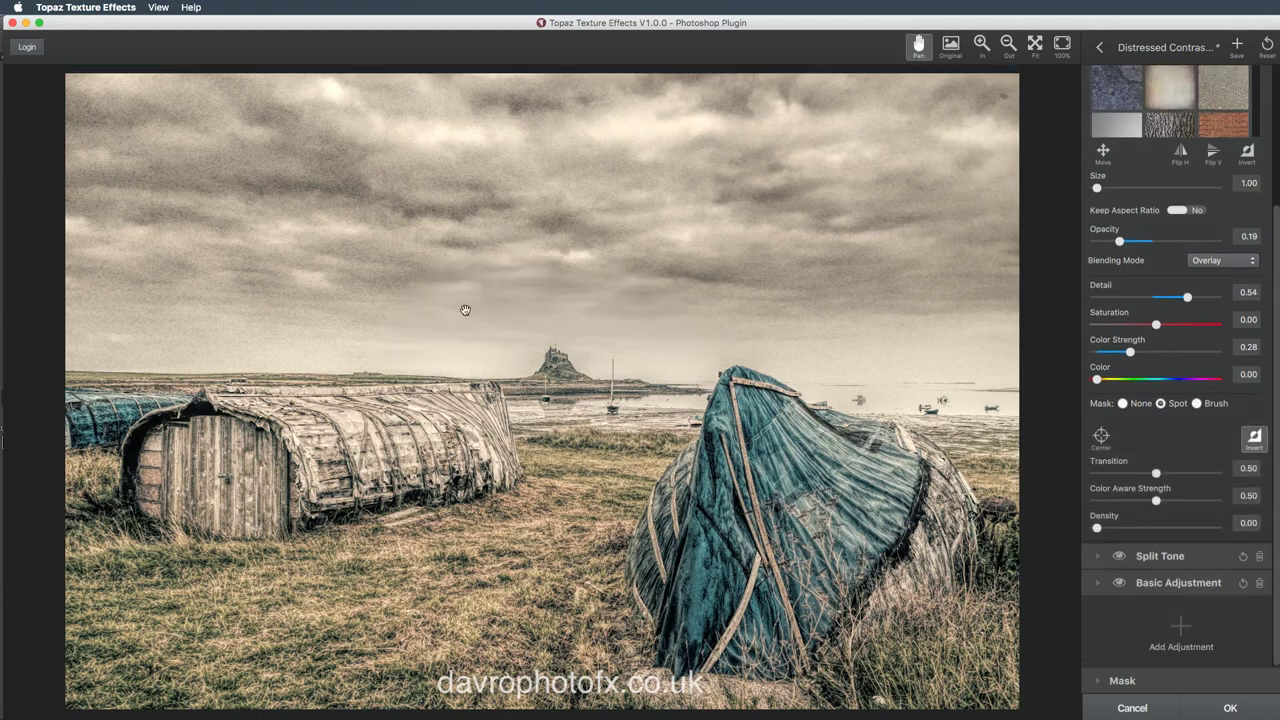
pyautogui.click(1196, 403)
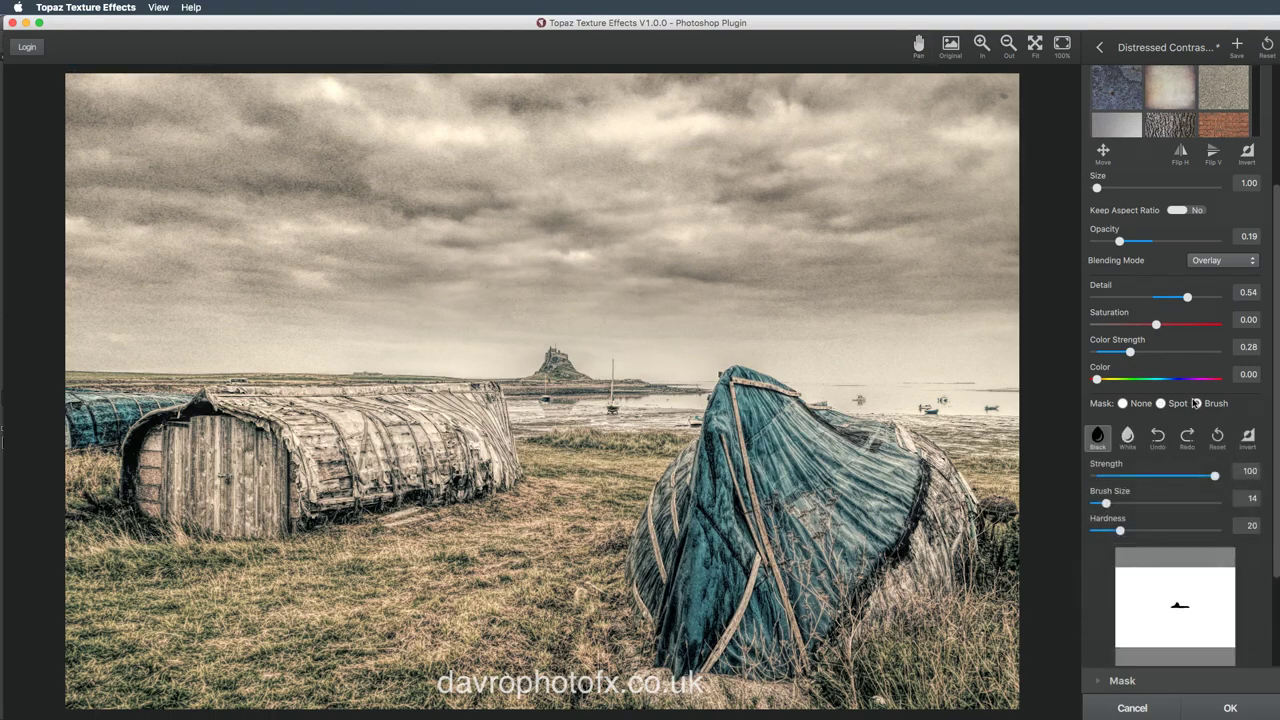
pyautogui.click(1161, 403)
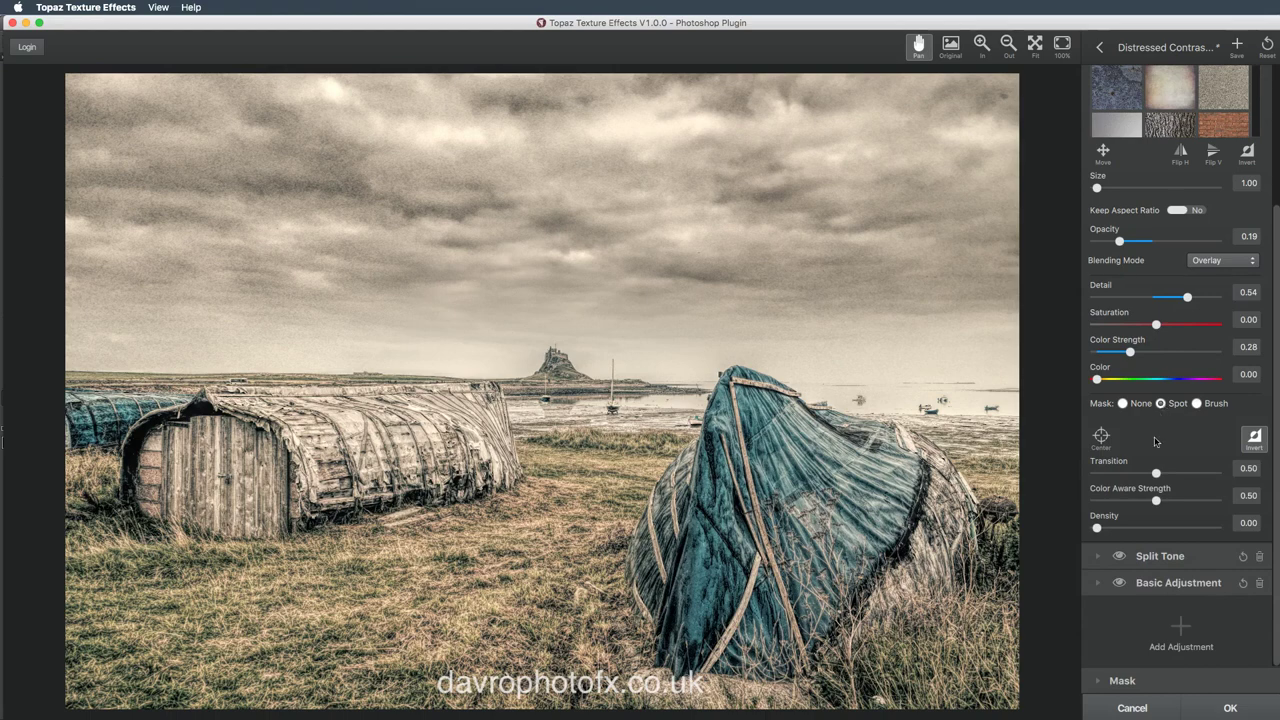
pyautogui.click(1101, 435)
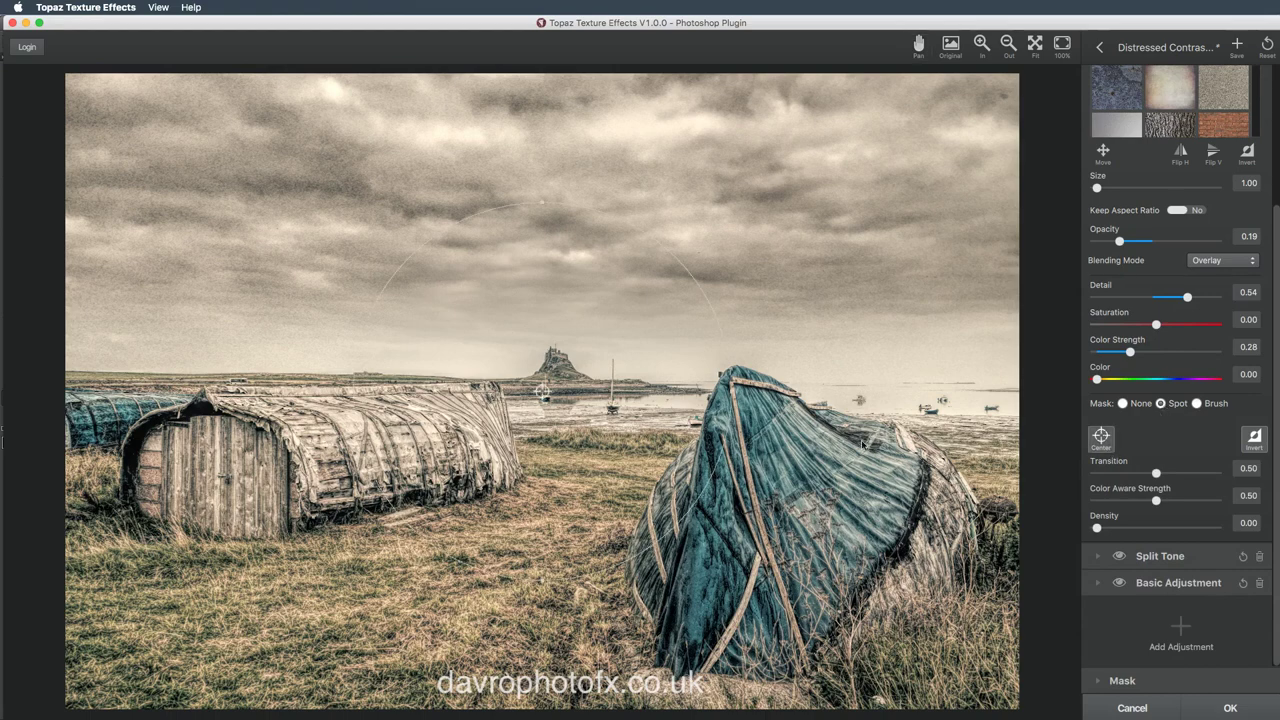
pyautogui.moveTo(541, 393); pyautogui.dragTo(566, 391)
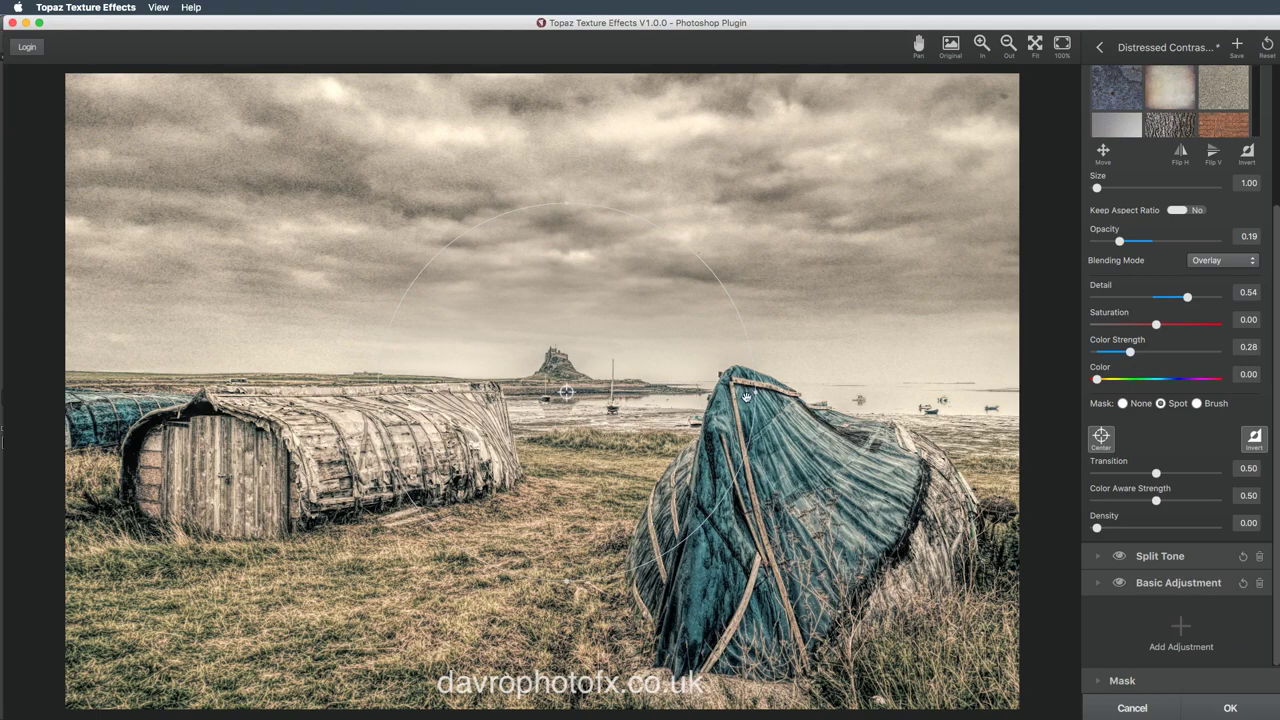
pyautogui.moveTo(565, 204); pyautogui.dragTo(567, 247)
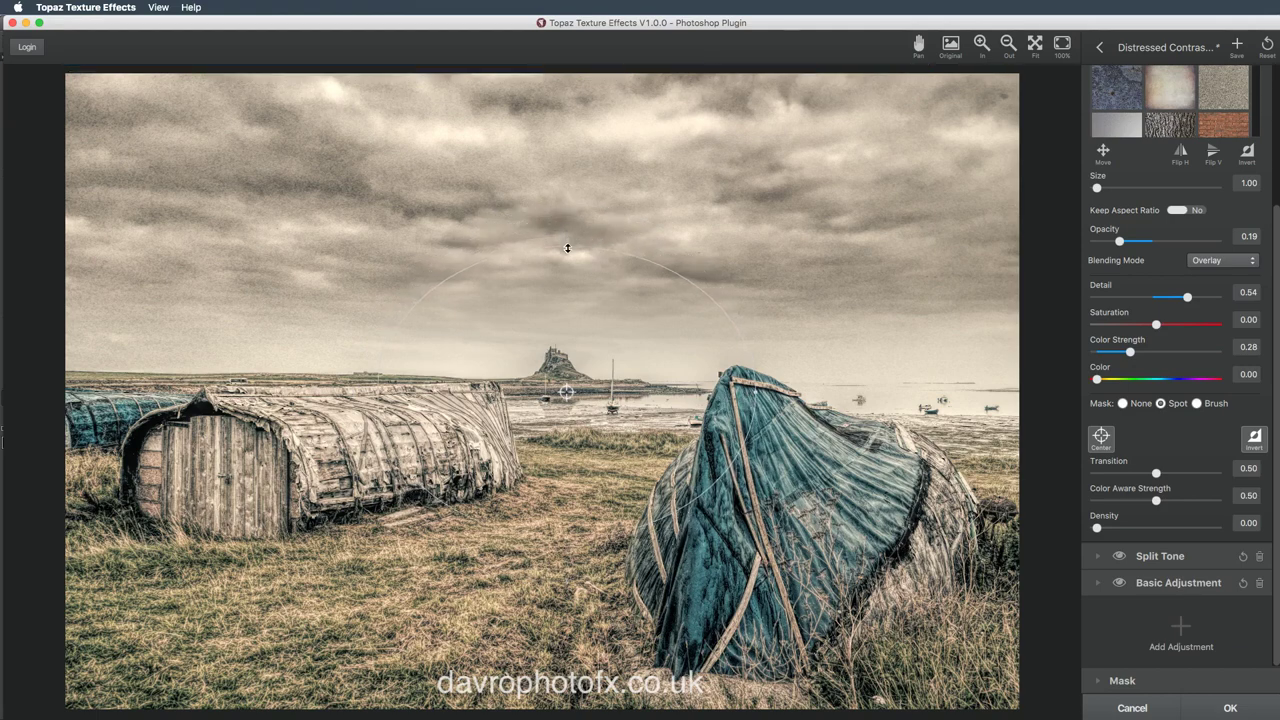
pyautogui.moveTo(757, 390)
pyautogui.mouseDown()
pyautogui.moveTo(738, 391)
pyautogui.moveTo(752, 393)
pyautogui.mouseUp()
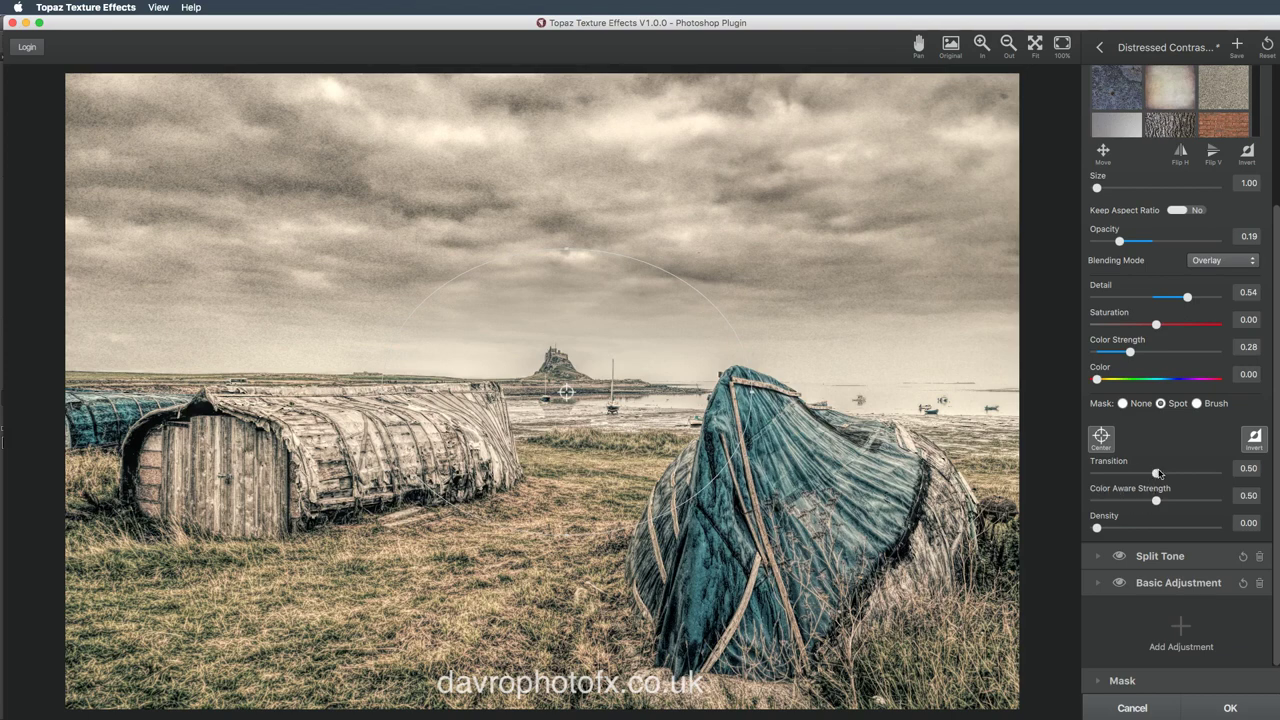
pyautogui.moveTo(1157, 474); pyautogui.dragTo(1127, 474)
pyautogui.moveTo(1160, 502)
pyautogui.mouseDown()
pyautogui.moveTo(1192, 502)
pyautogui.moveTo(1129, 503)
pyautogui.moveTo(1157, 503)
pyautogui.mouseUp()
# In Split Tone, set Shadow Saturation to 0.57, Shadow Hue to 0.55 and Balance to -0.28.
pyautogui.click(1098, 557)
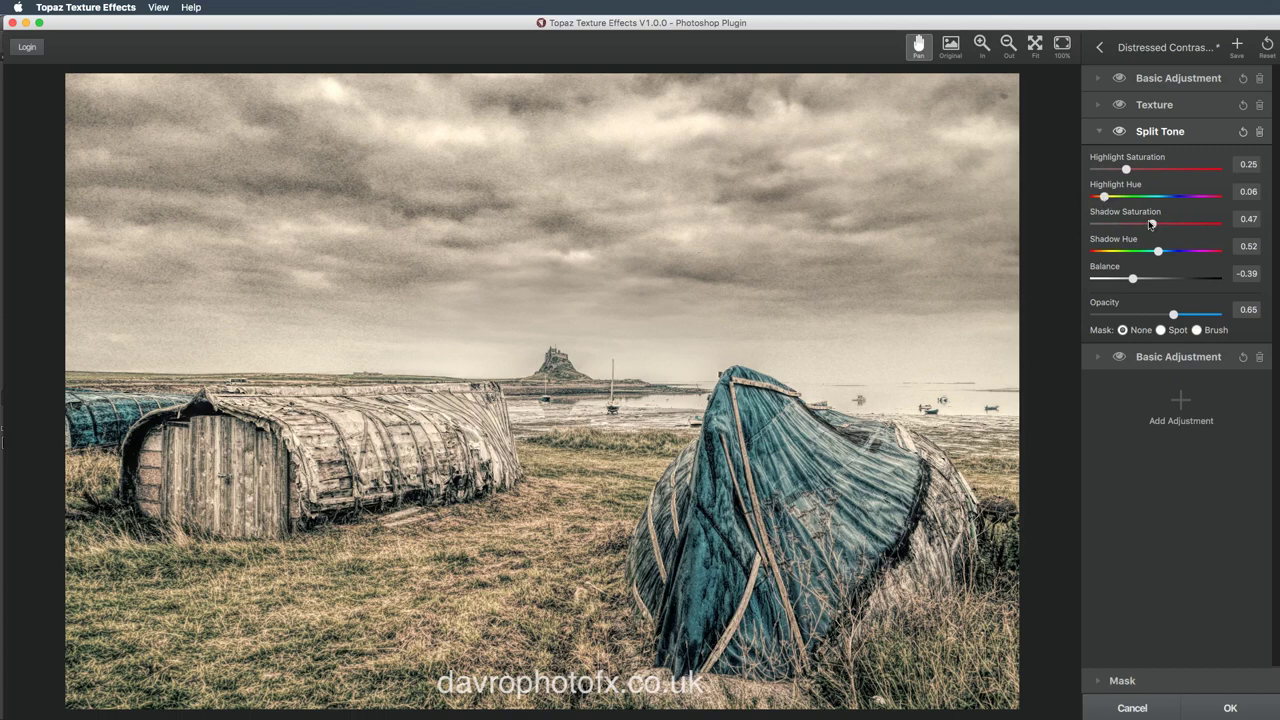
pyautogui.moveTo(1163, 252); pyautogui.dragTo(1164, 225)
pyautogui.moveTo(1133, 279)
pyautogui.mouseDown()
pyautogui.moveTo(1203, 281)
pyautogui.moveTo(1101, 282)
pyautogui.moveTo(1139, 283)
pyautogui.mouseUp()
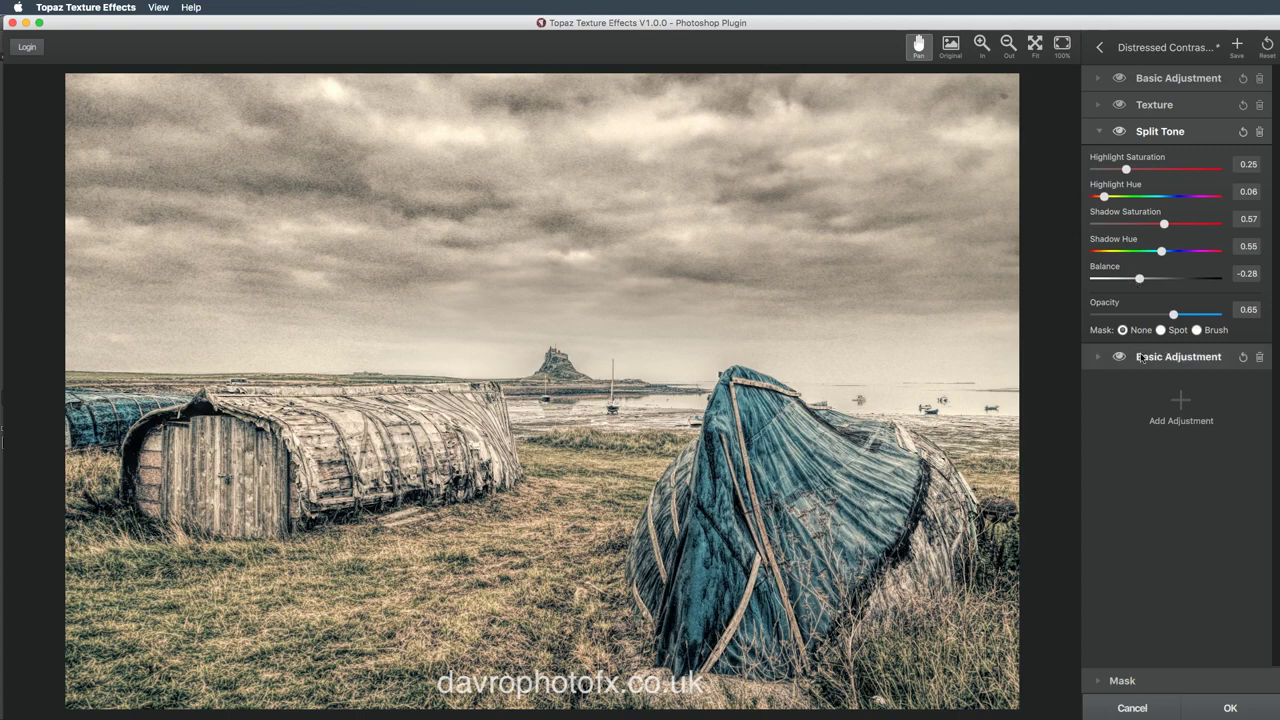
# Add a black Vignette with Strength 0.34, Size 0.86, Transition 0.46 and Roundness 1.00.
pyautogui.click(1181, 401)
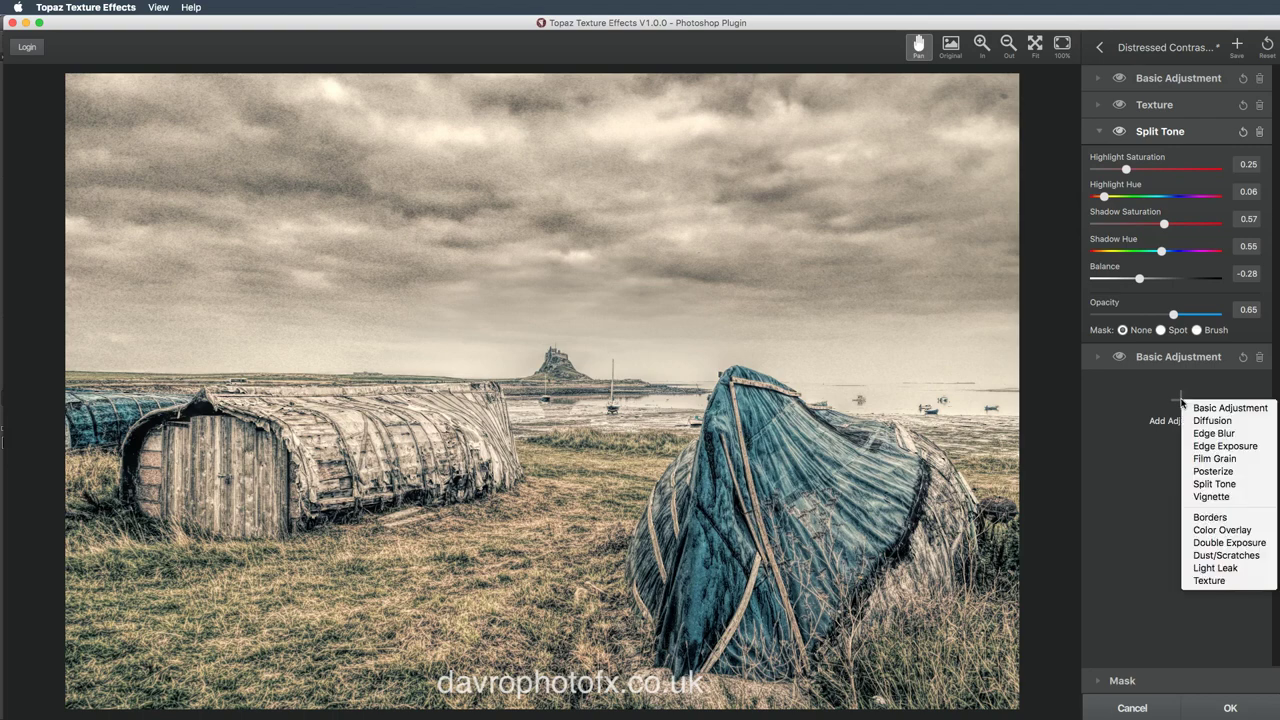
pyautogui.click(1203, 497)
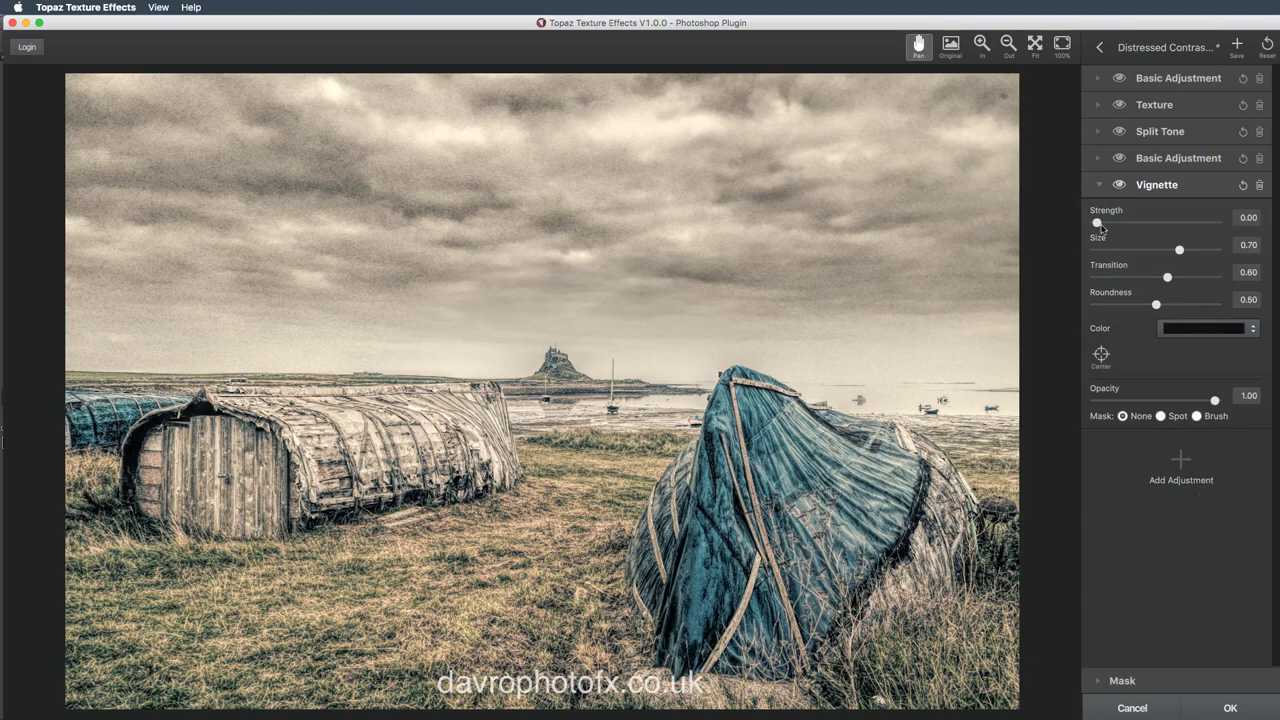
pyautogui.moveTo(1097, 222); pyautogui.dragTo(1163, 222)
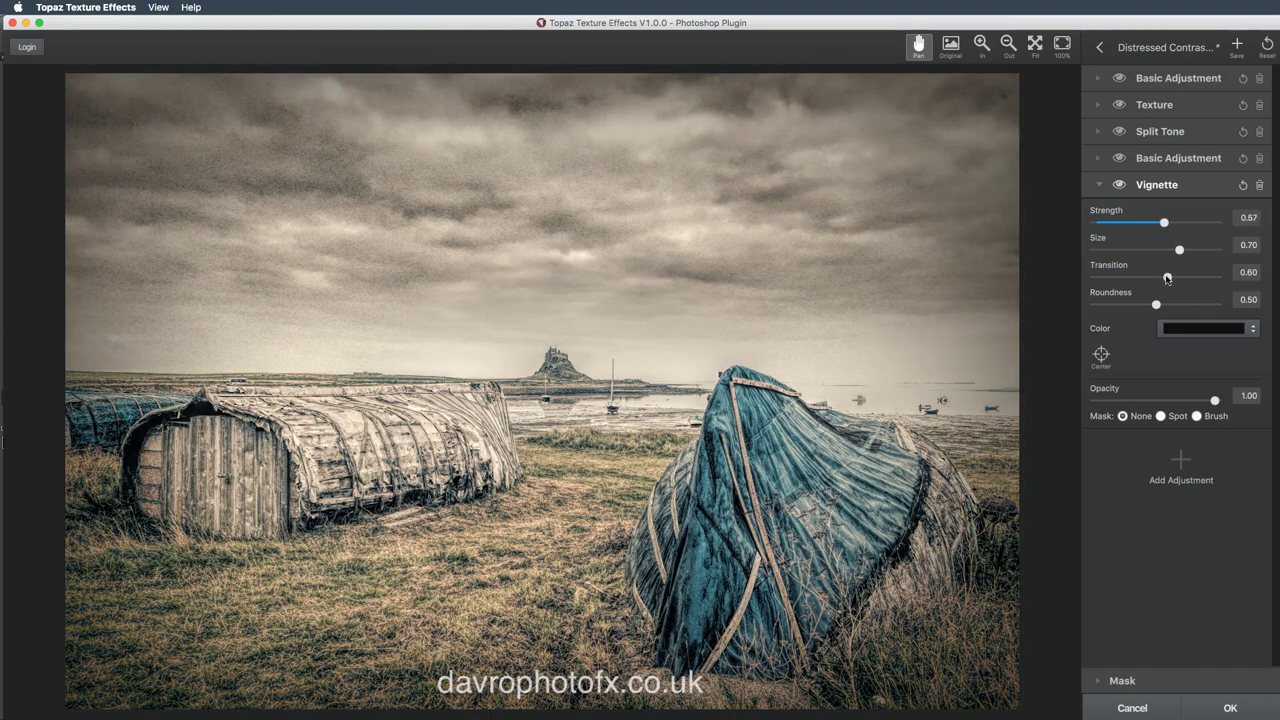
pyautogui.moveTo(1167, 278); pyautogui.dragTo(1082, 272)
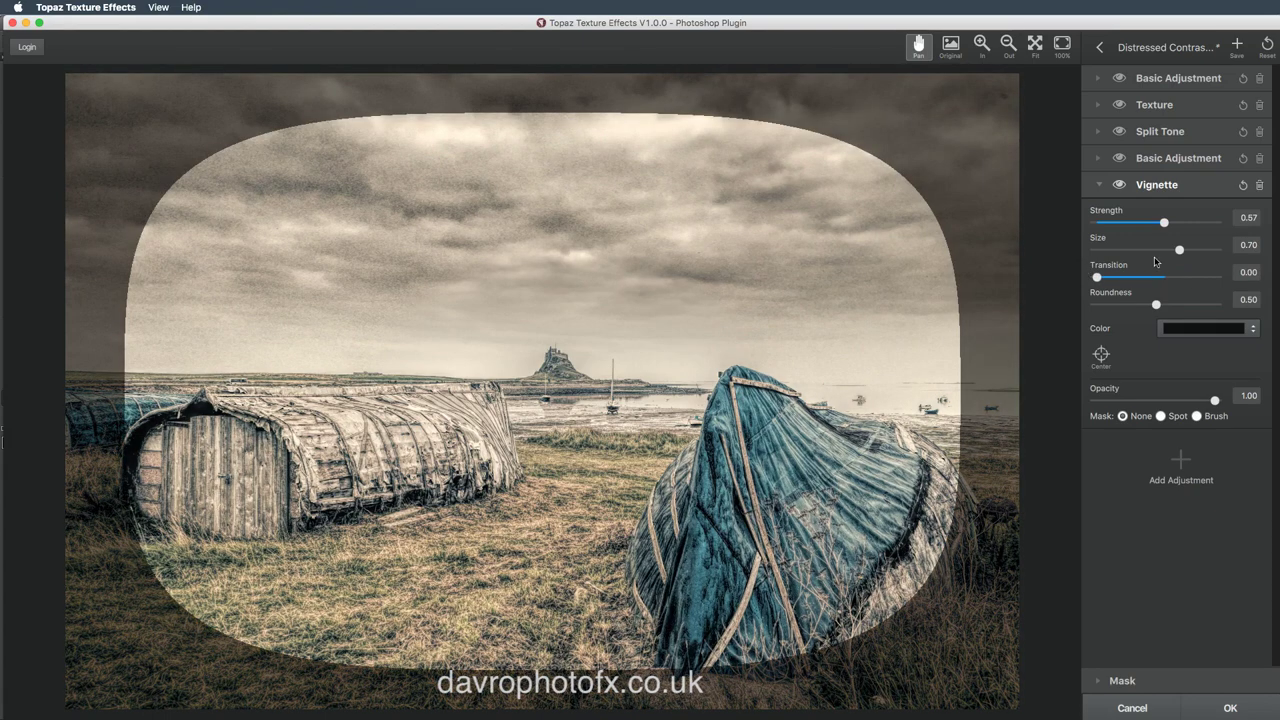
pyautogui.moveTo(1180, 251)
pyautogui.mouseDown()
pyautogui.moveTo(1155, 252)
pyautogui.moveTo(1186, 254)
pyautogui.mouseUp()
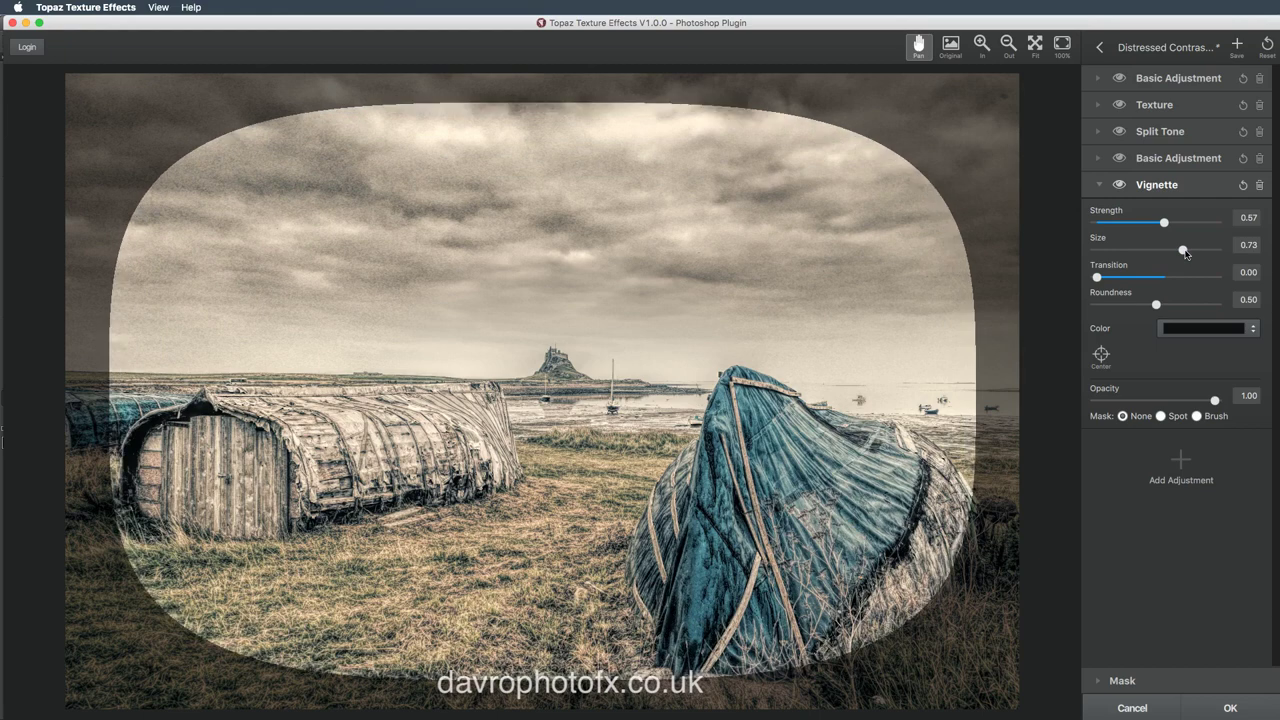
pyautogui.moveTo(1156, 305); pyautogui.dragTo(1088, 298)
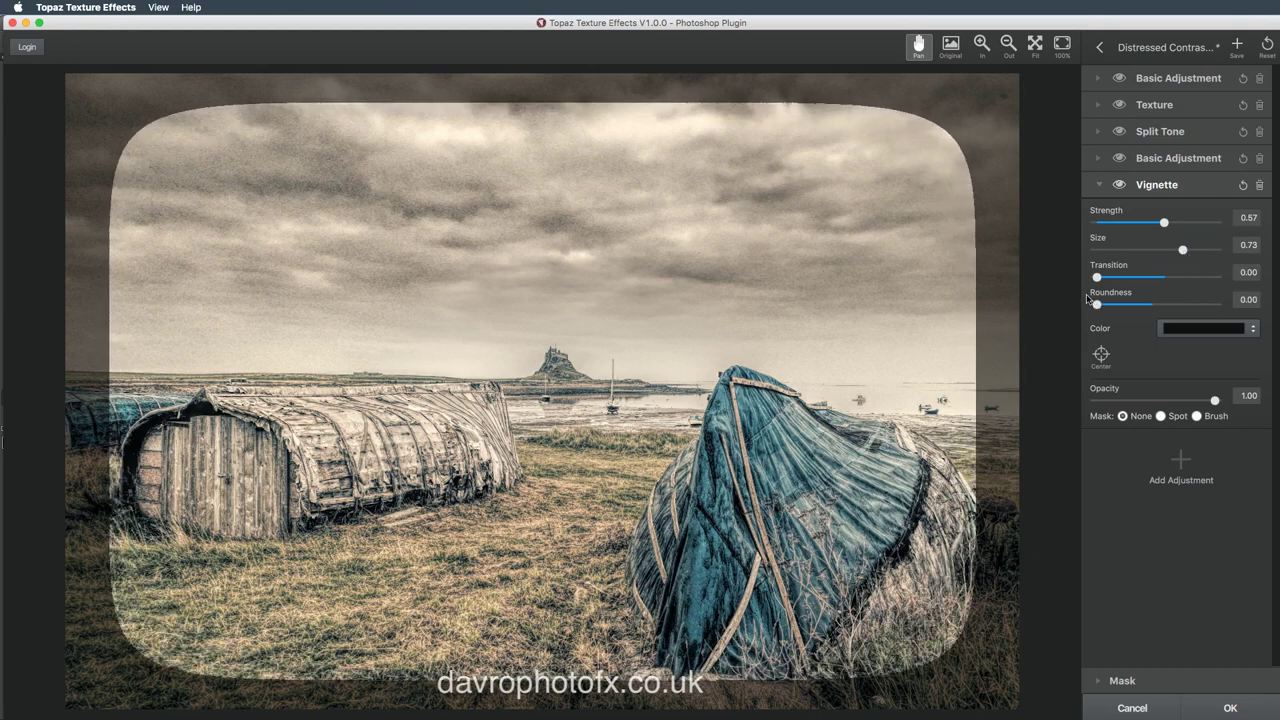
pyautogui.moveTo(1087, 298); pyautogui.dragTo(1214, 304)
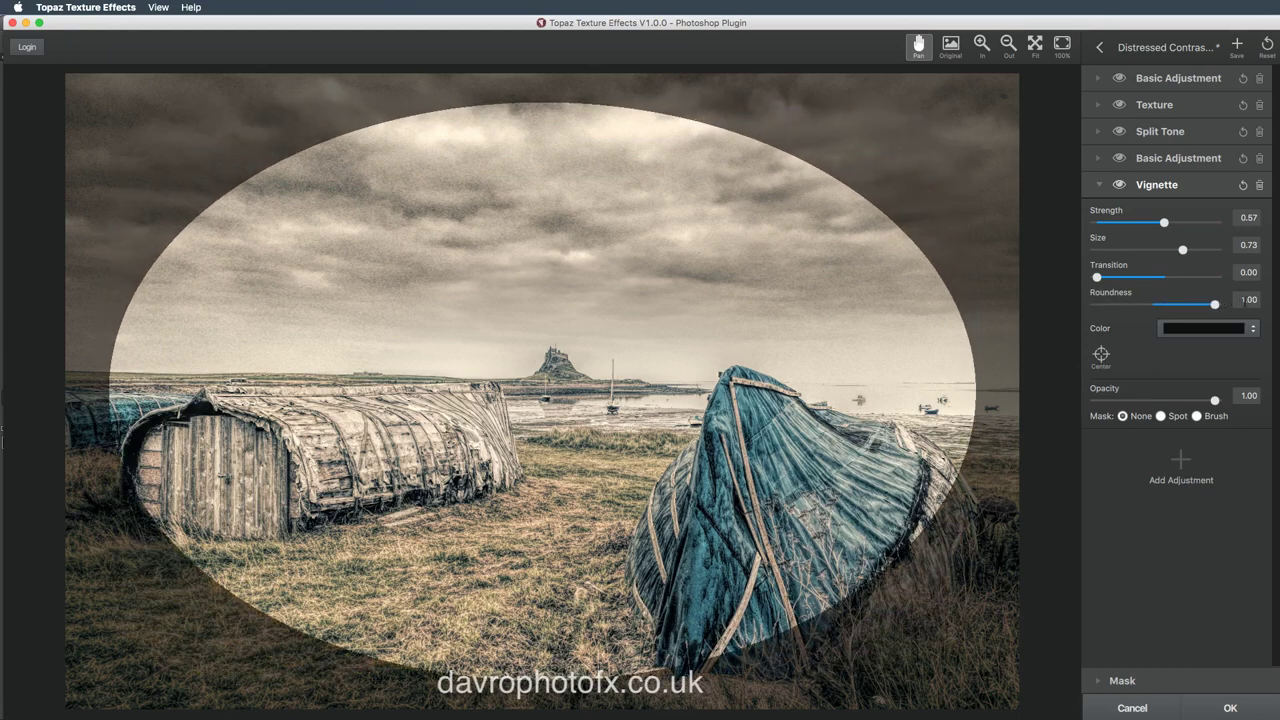
pyautogui.moveTo(1097, 278); pyautogui.dragTo(1138, 227)
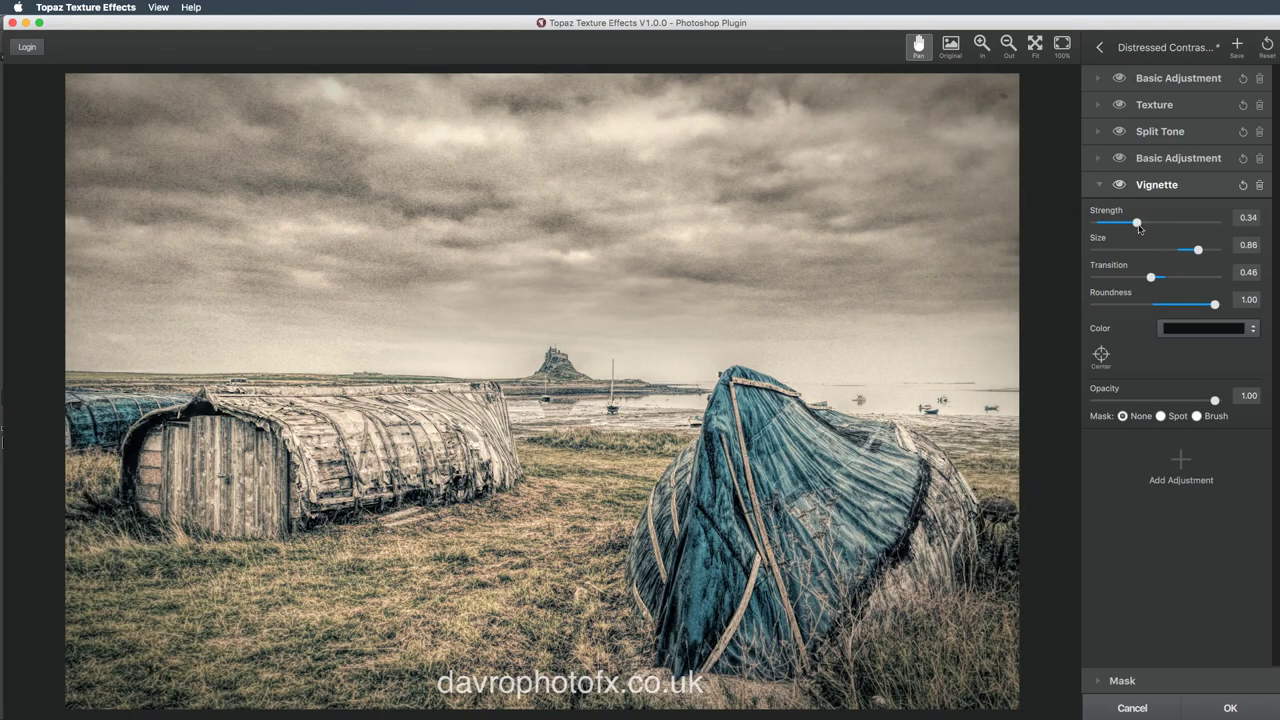
# Compare the photo with and without the vignette and set its Strength to 0.25.
pyautogui.click(1119, 185)
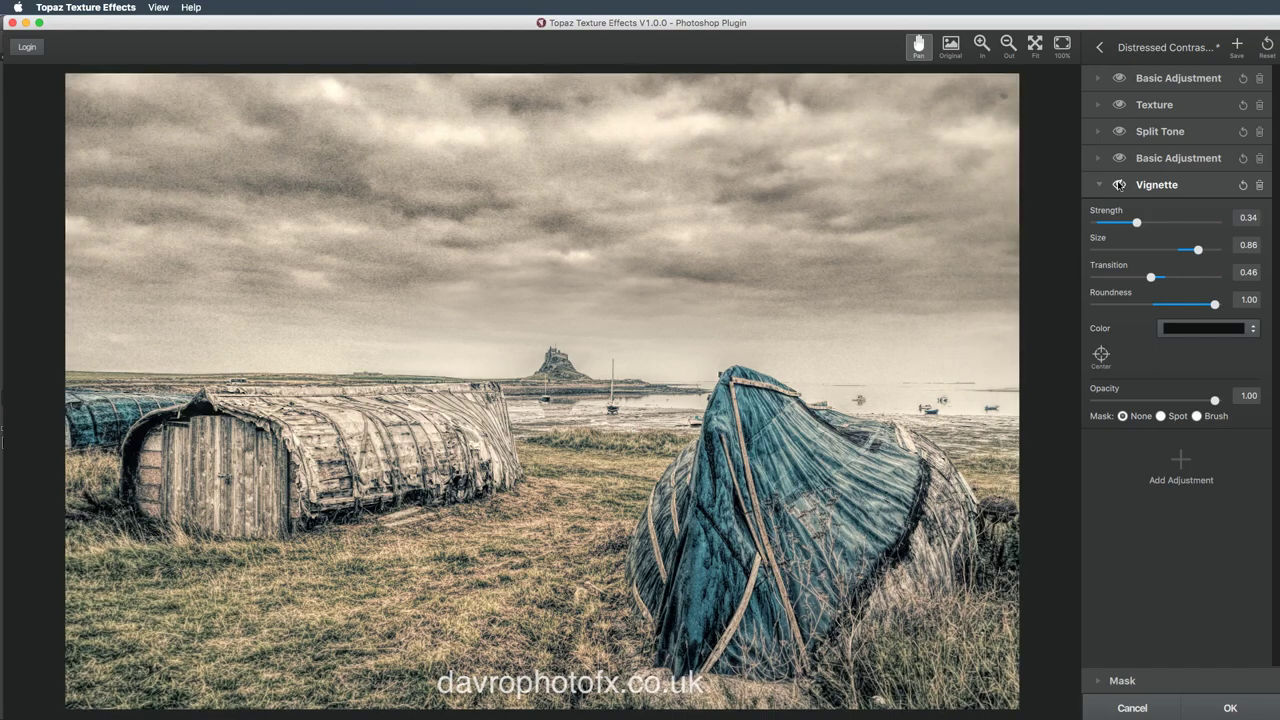
pyautogui.click(1119, 185)
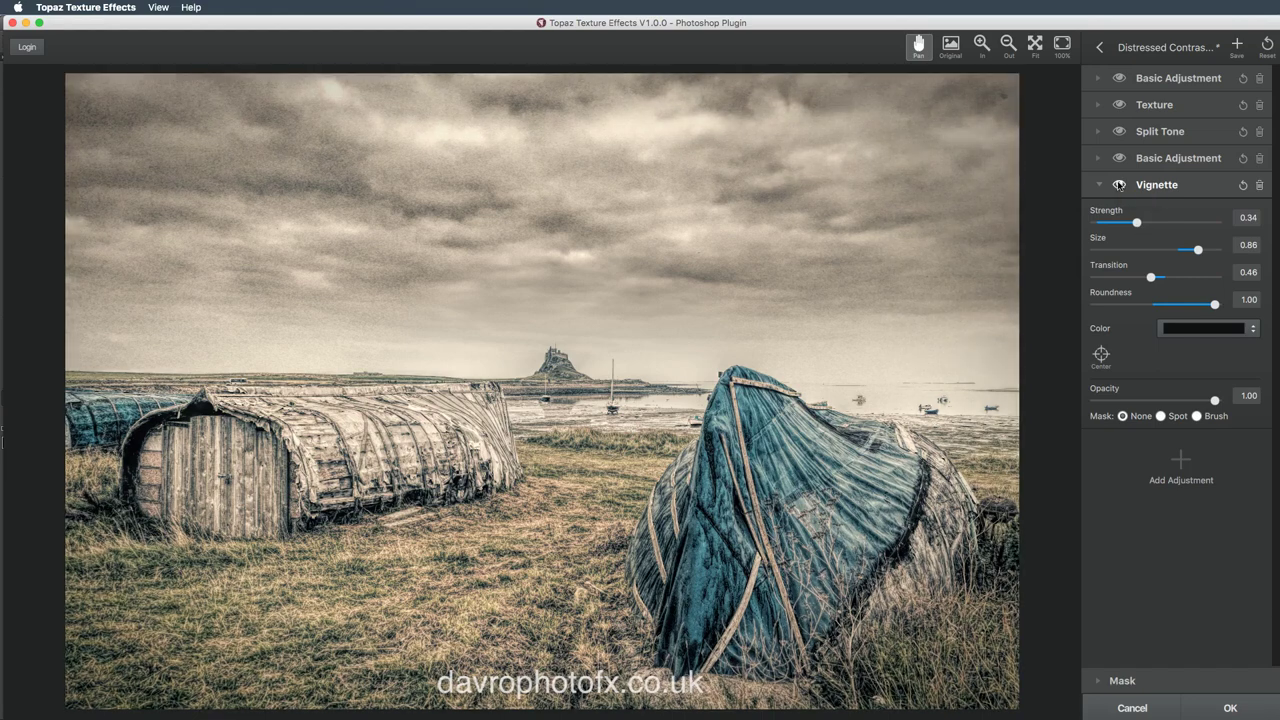
pyautogui.moveTo(1133, 224); pyautogui.dragTo(1126, 222)
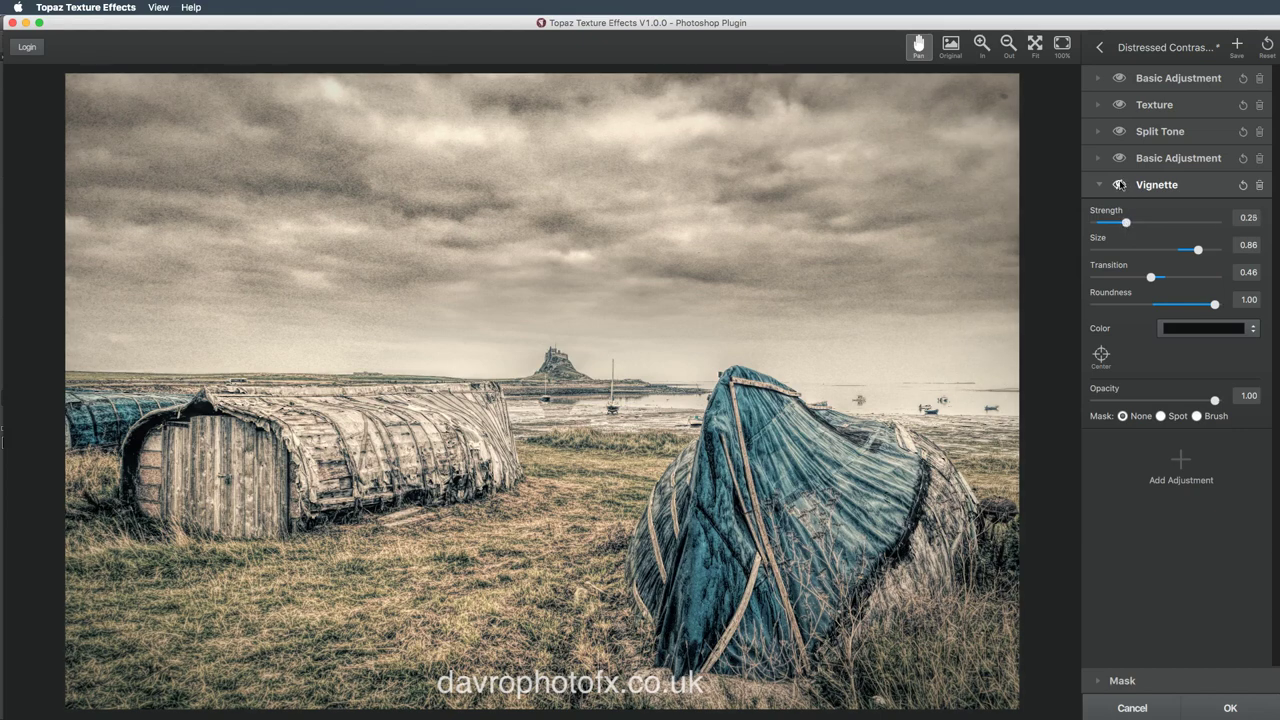
pyautogui.click(1119, 185)
pyautogui.click(1119, 185)
# Add a Color Overlay in a dark golden brown and set its blending mode to Soft Light.
pyautogui.click(1181, 459)
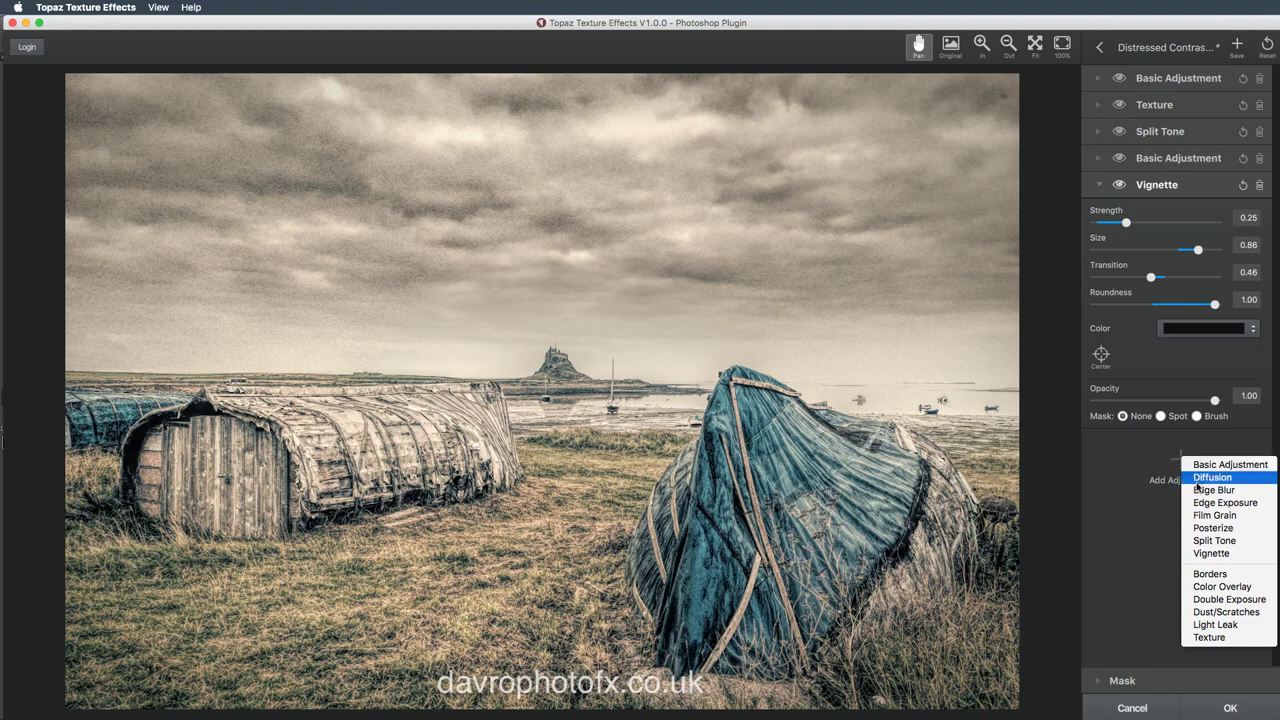
pyautogui.click(1220, 587)
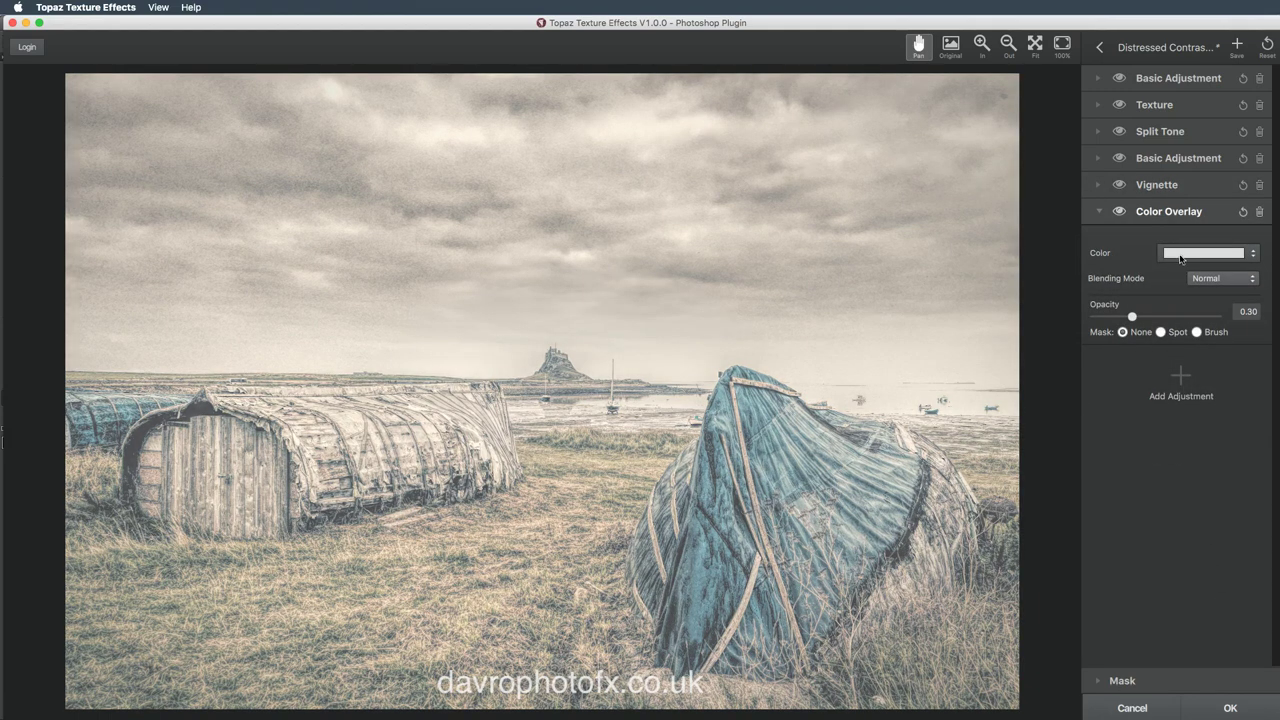
pyautogui.click(1184, 255)
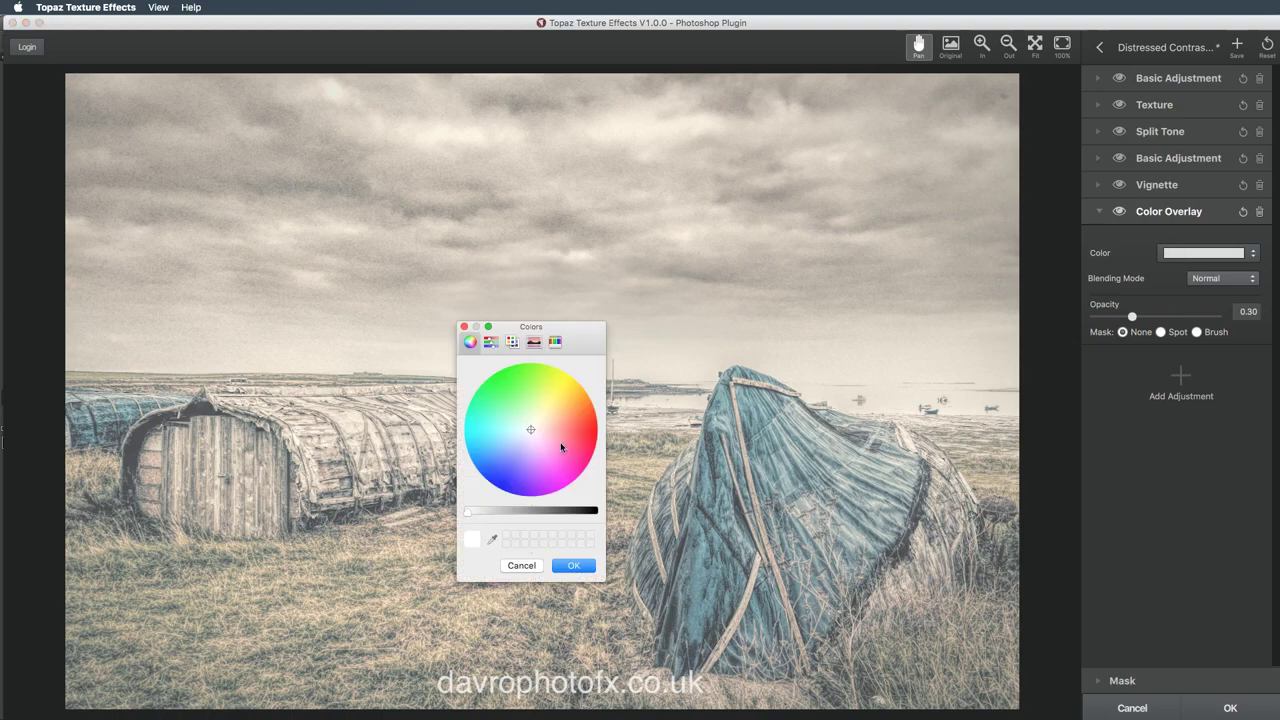
pyautogui.moveTo(530, 429); pyautogui.dragTo(569, 400)
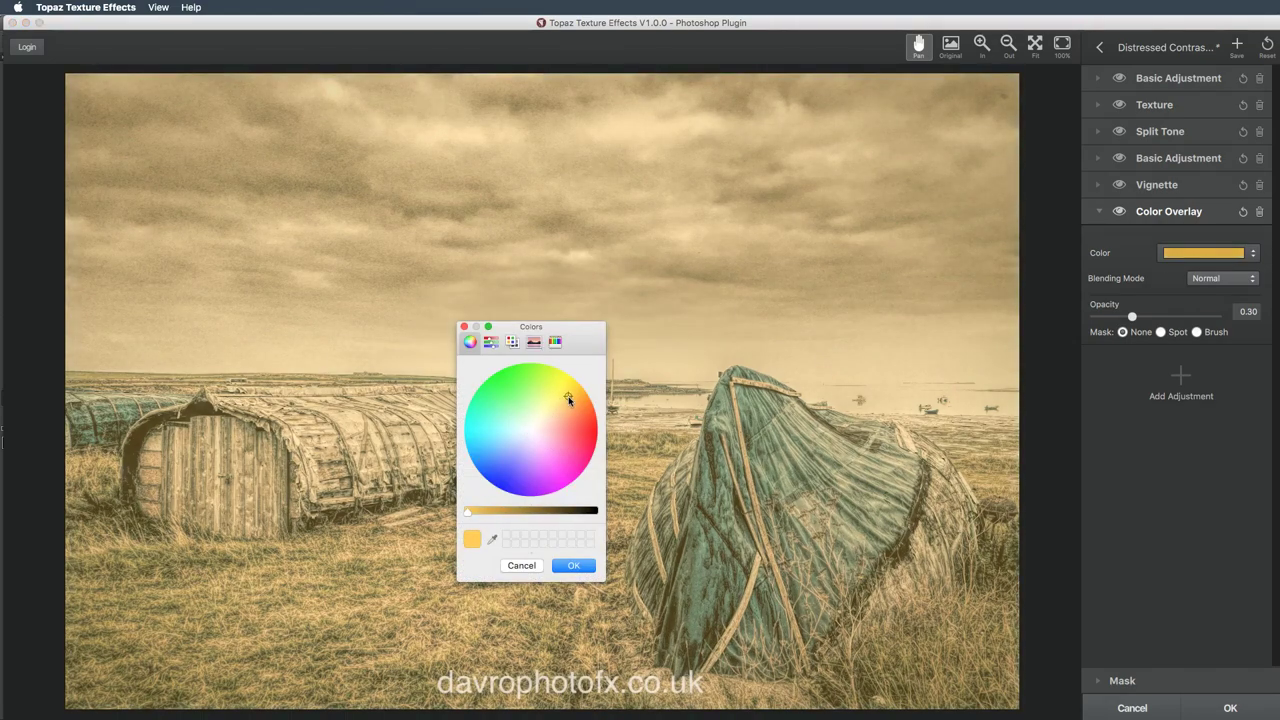
pyautogui.click(531, 512)
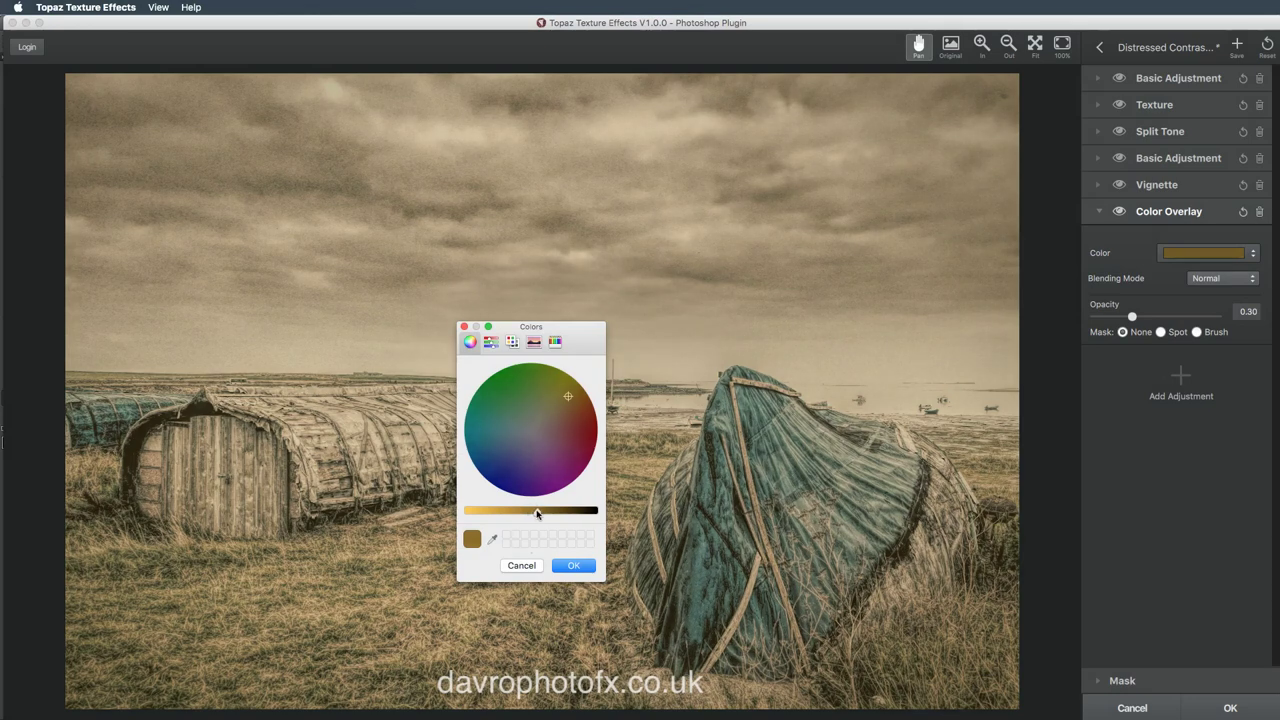
pyautogui.click(575, 566)
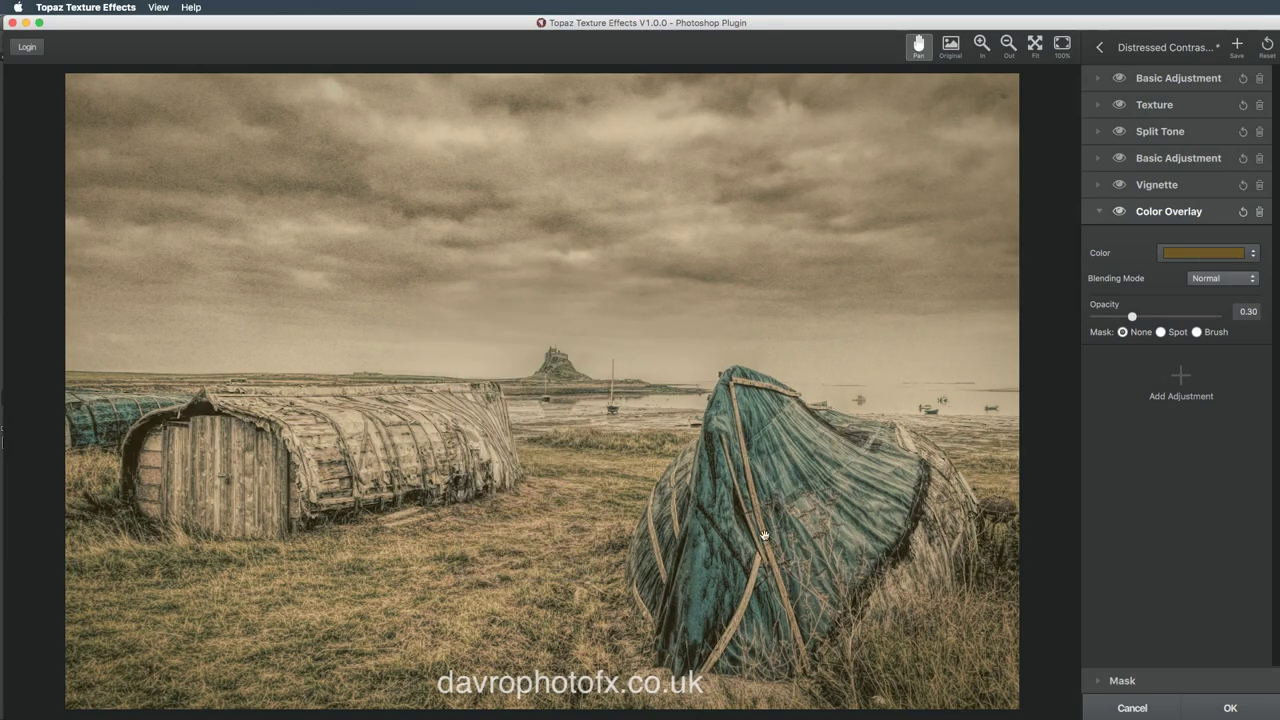
pyautogui.click(1220, 279)
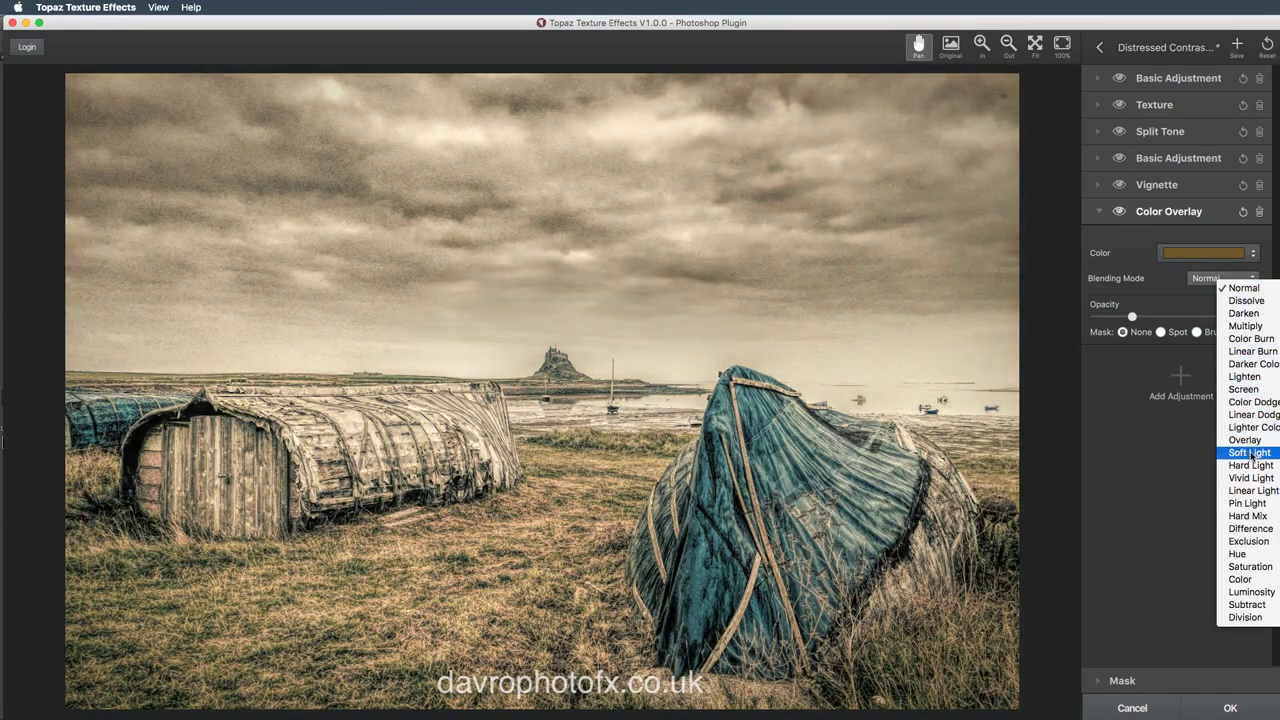
pyautogui.click(1249, 452)
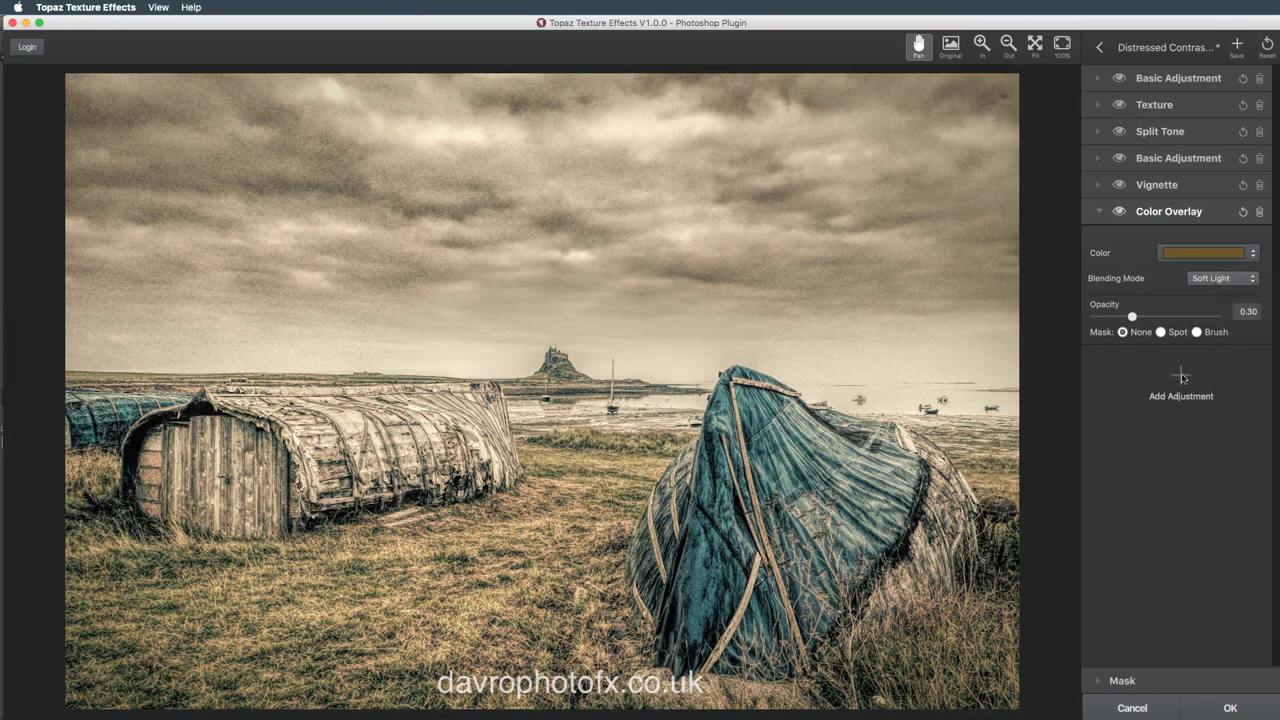
# Lower the Color Overlay opacity to 0.20, restrict it with an inverted Spot mask, and collapse the adjustment.
pyautogui.moveTo(1134, 317)
pyautogui.mouseDown()
pyautogui.moveTo(1106, 317)
pyautogui.moveTo(1122, 317)
pyautogui.mouseUp()
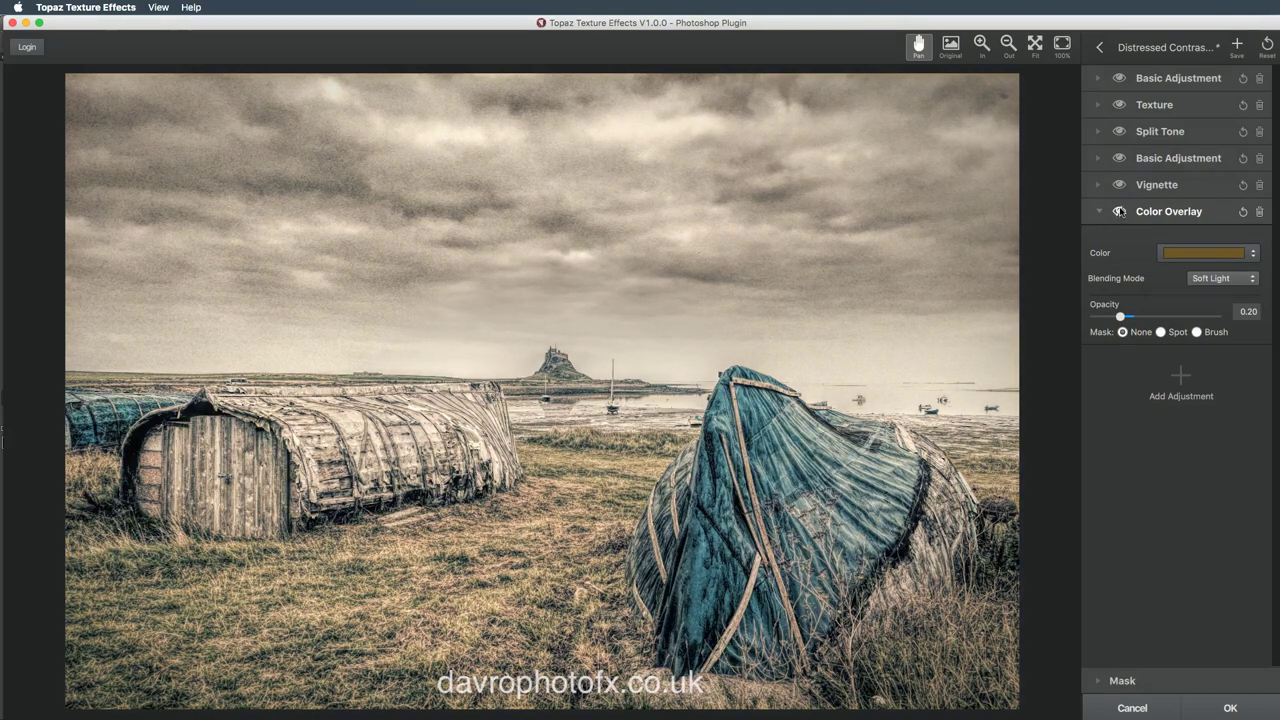
pyautogui.click(1160, 332)
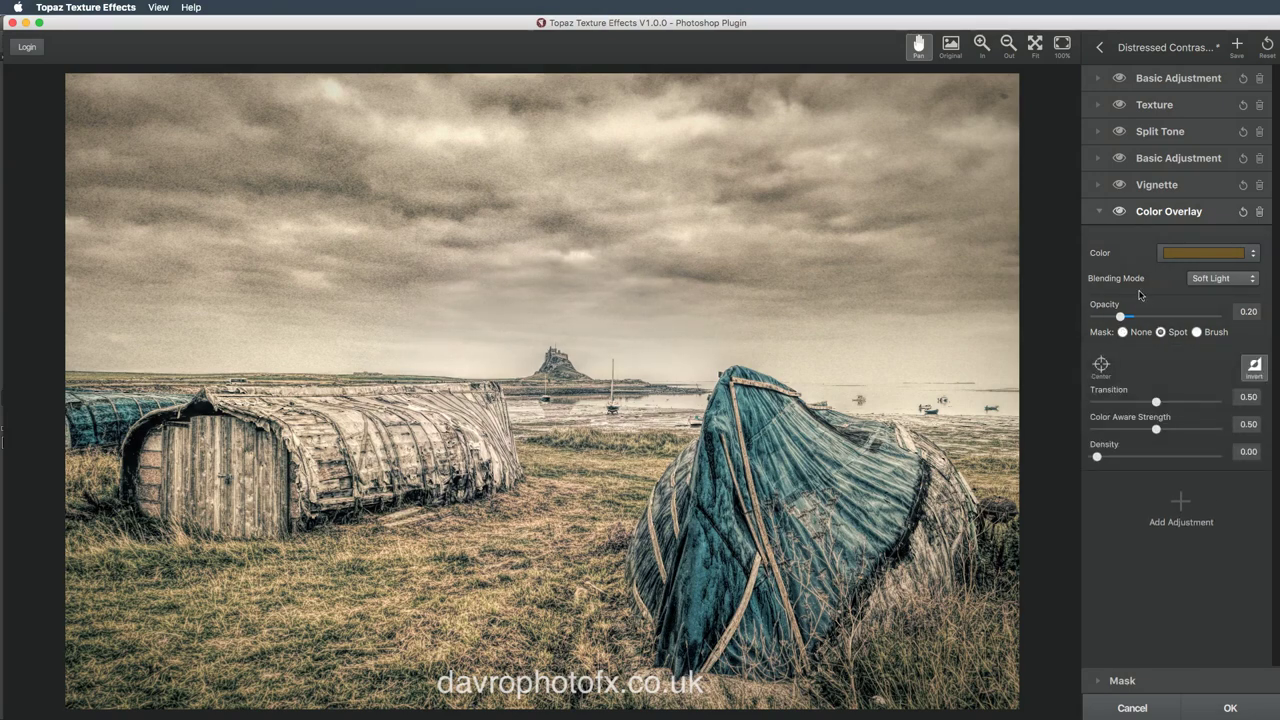
pyautogui.click(1120, 212)
pyautogui.click(1100, 212)
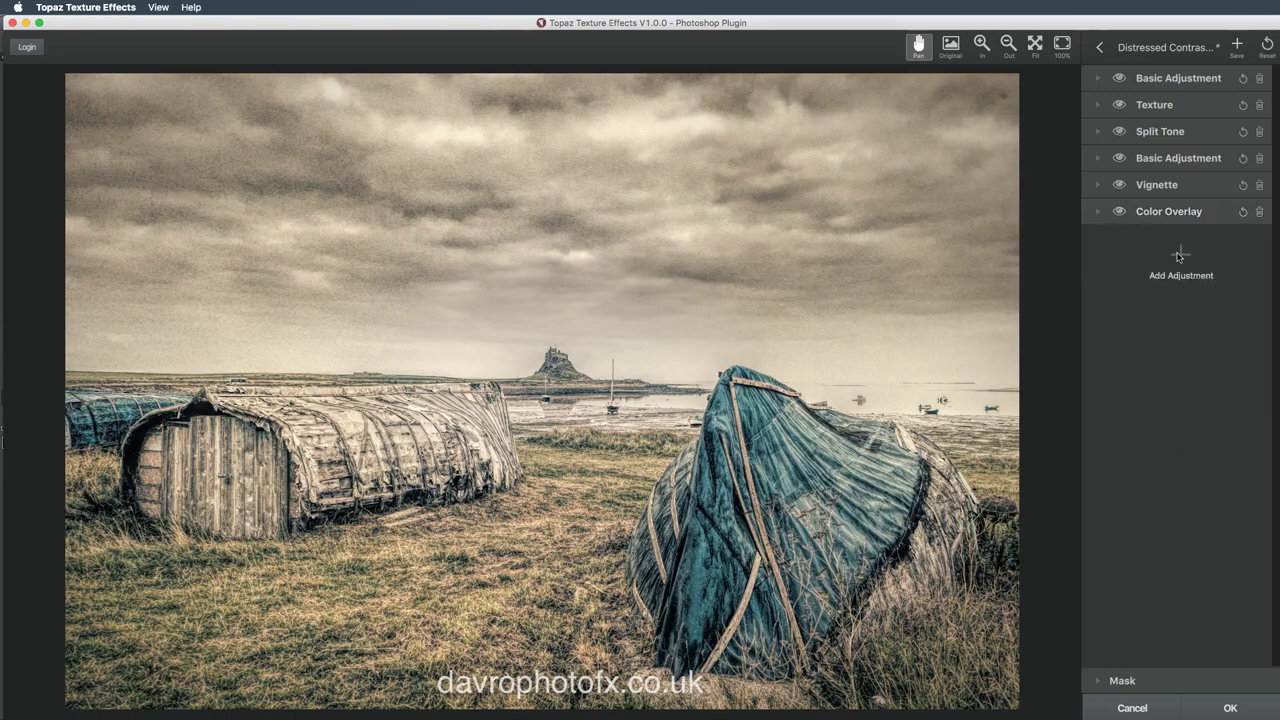
# Add a Dust/Scratches adjustment and choose a pattern of fine, faint specks for it.
pyautogui.click(1178, 257)
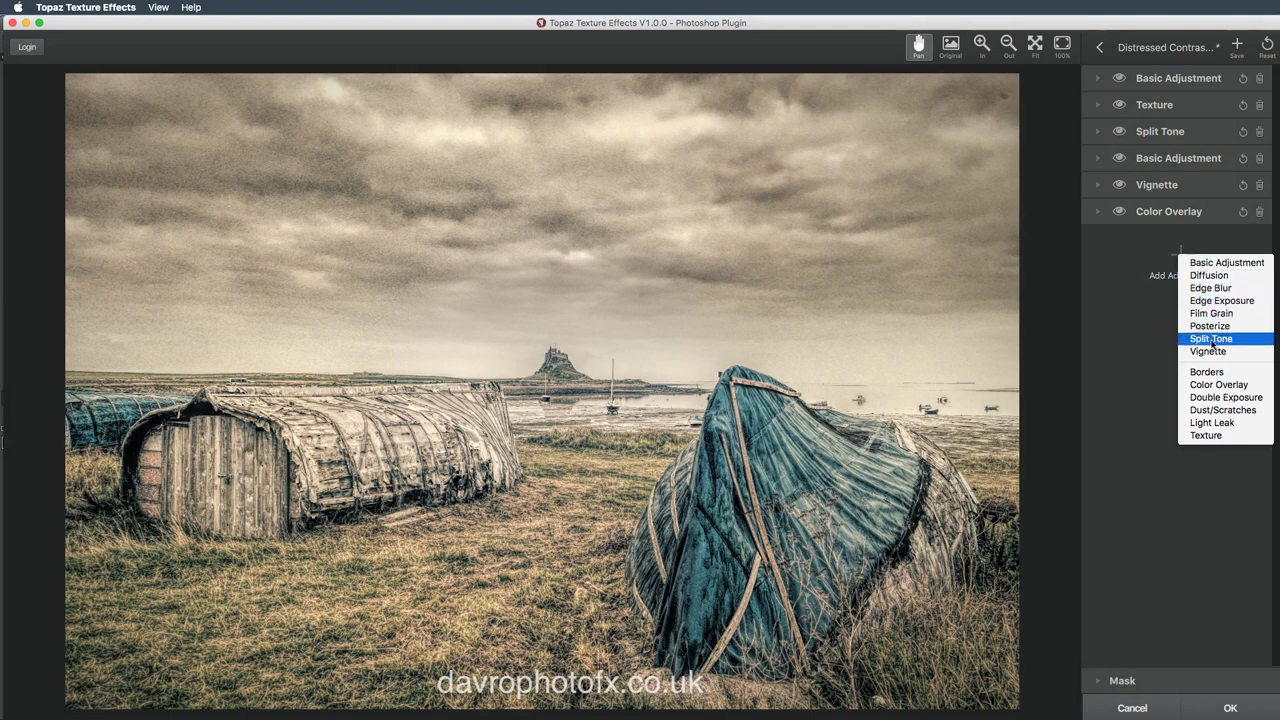
pyautogui.click(1222, 410)
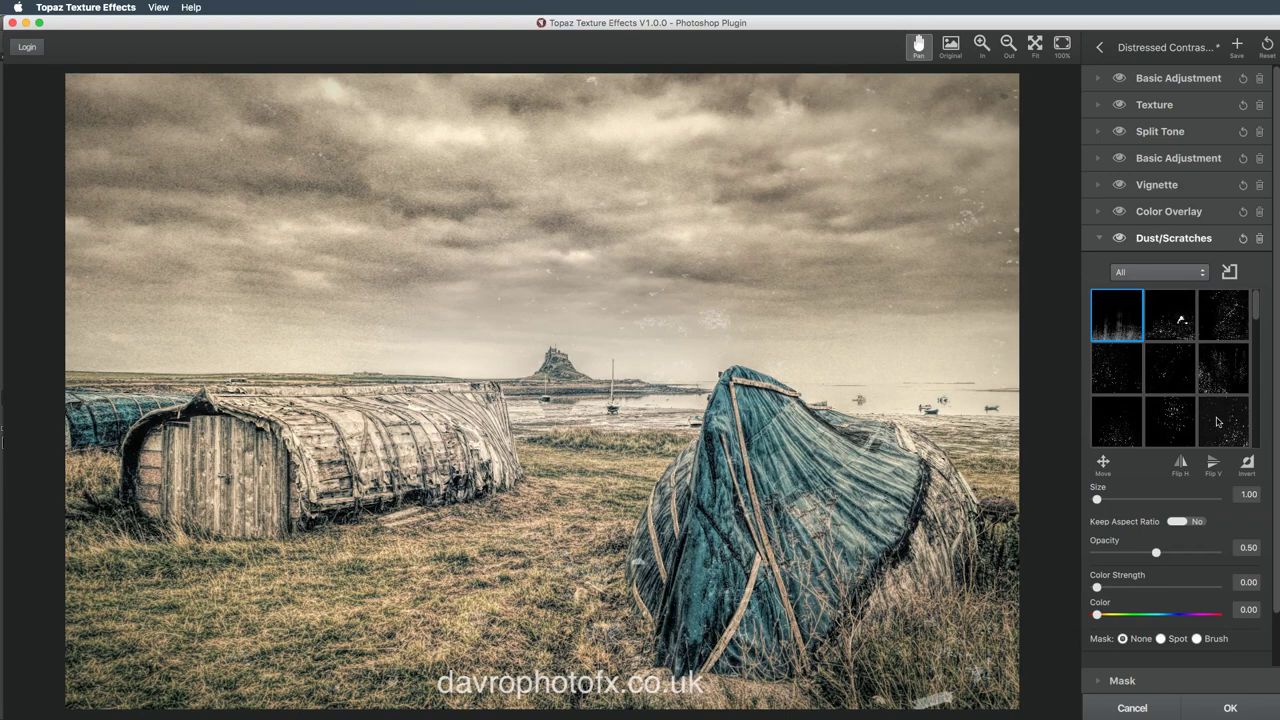
pyautogui.scroll(-3, 1184, 425)
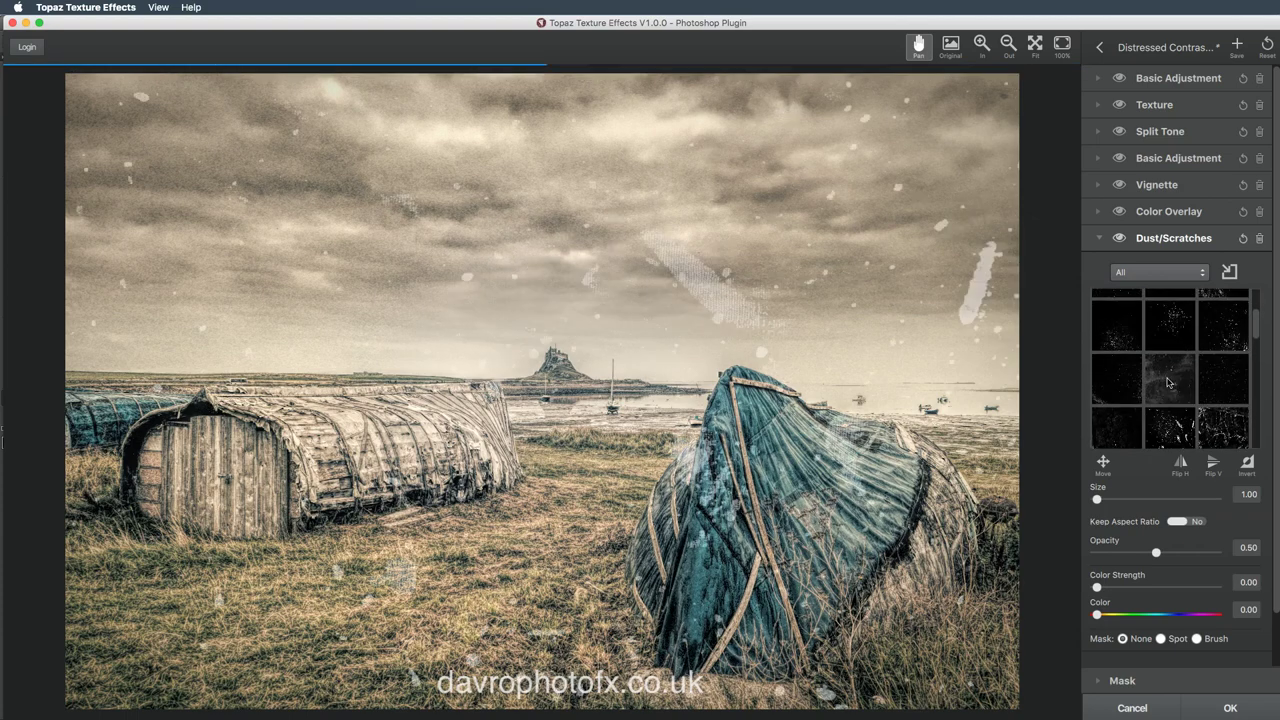
pyautogui.scroll(-2, 1168, 382)
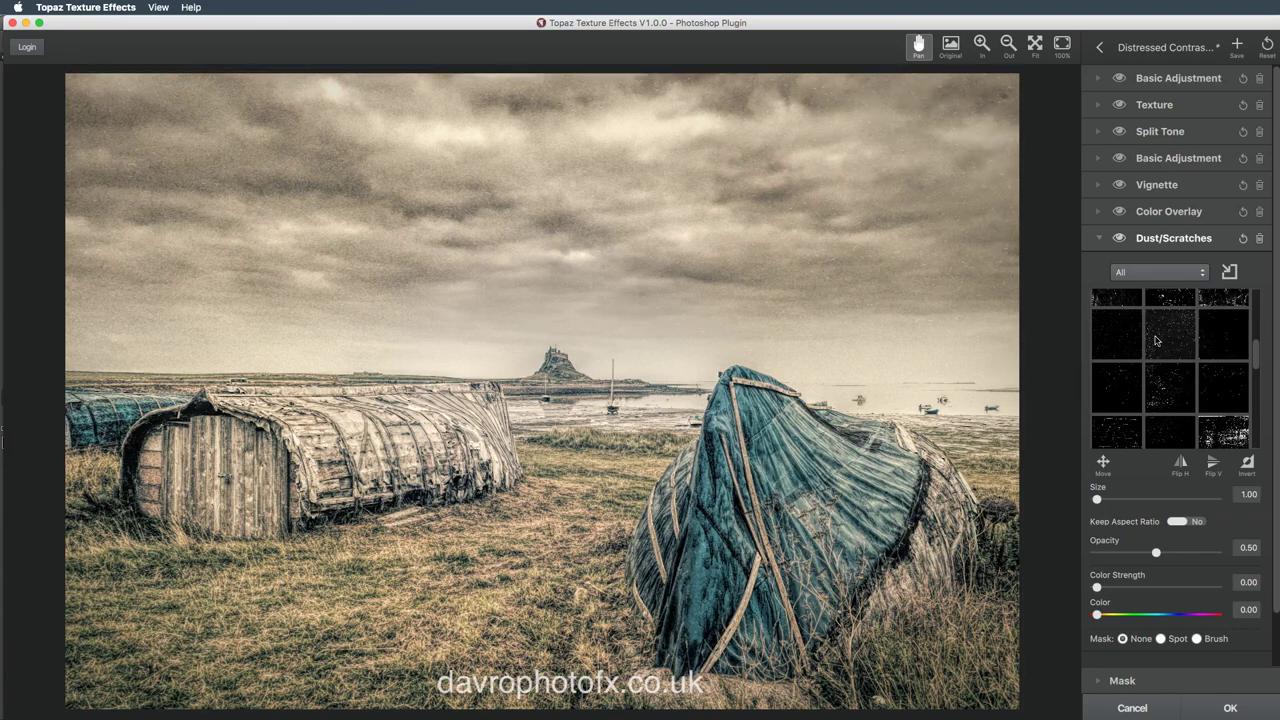
pyautogui.scroll(-1, 1157, 335)
pyautogui.click(1165, 332)
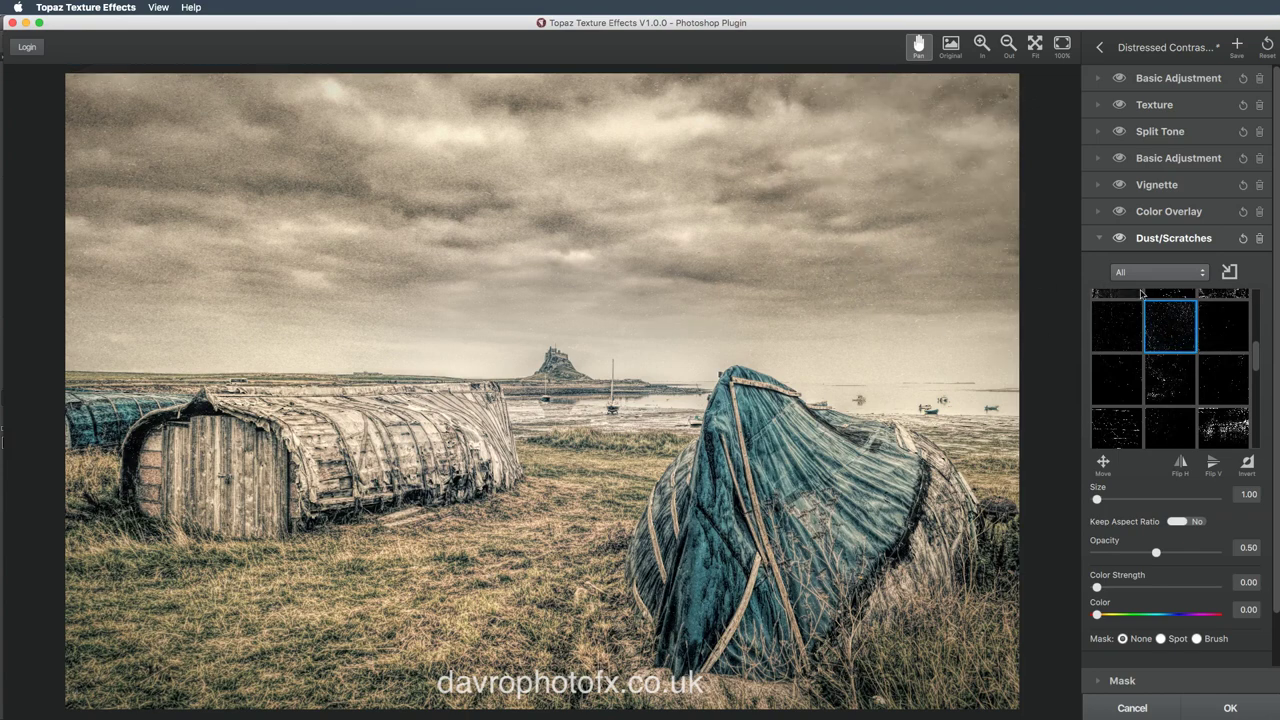
pyautogui.click(1099, 239)
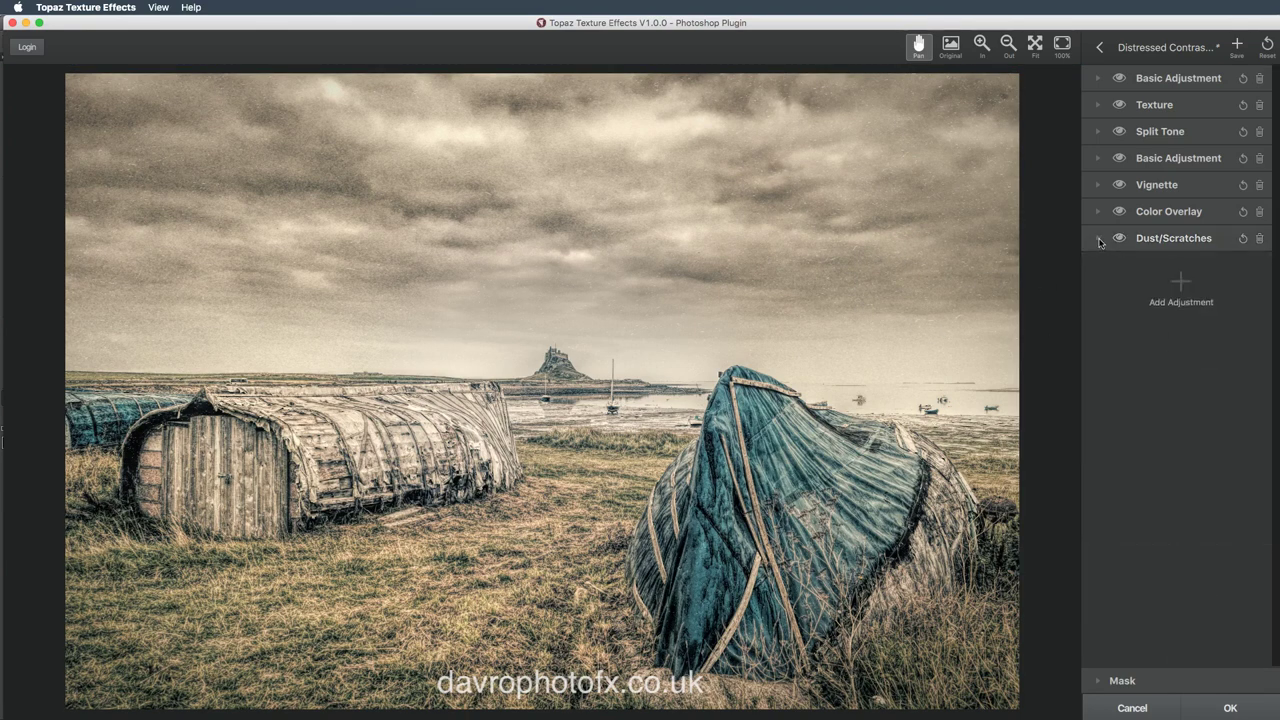
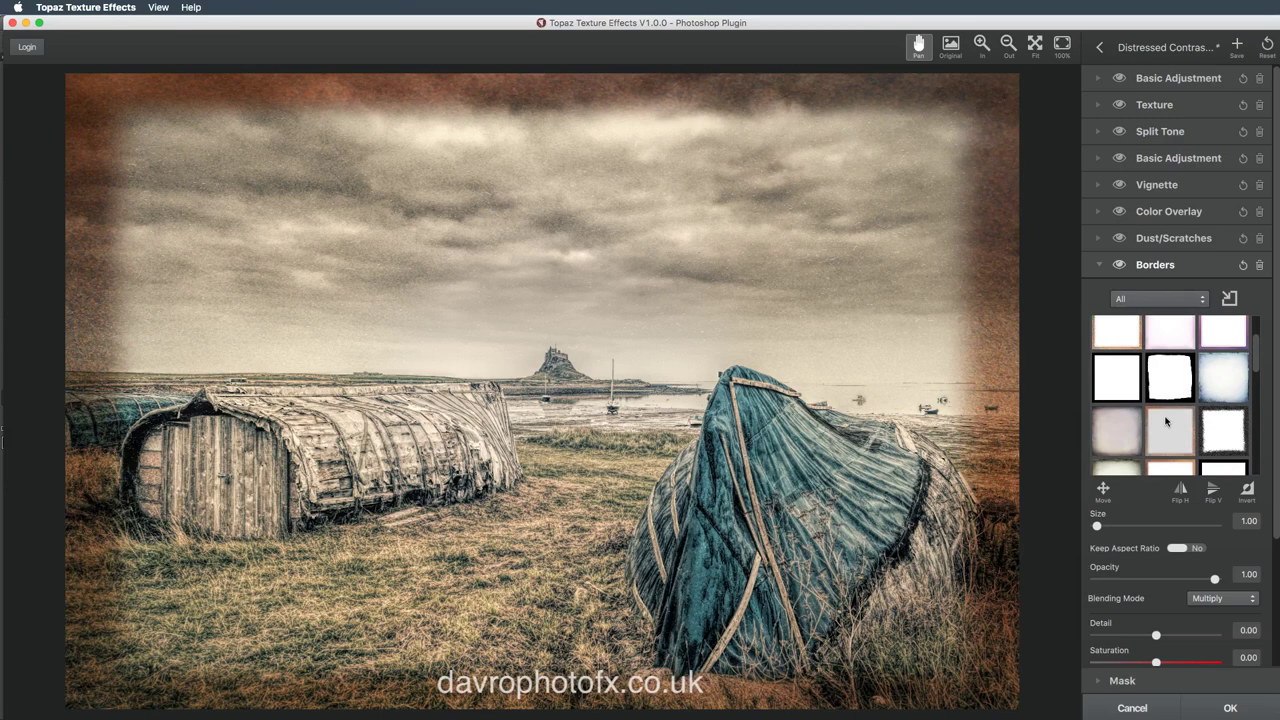
# Add a Borders adjustment, choose the soft pale-blue border with dark grungy edges, and flip it vertically.
pyautogui.scroll(-5, 1166, 422)
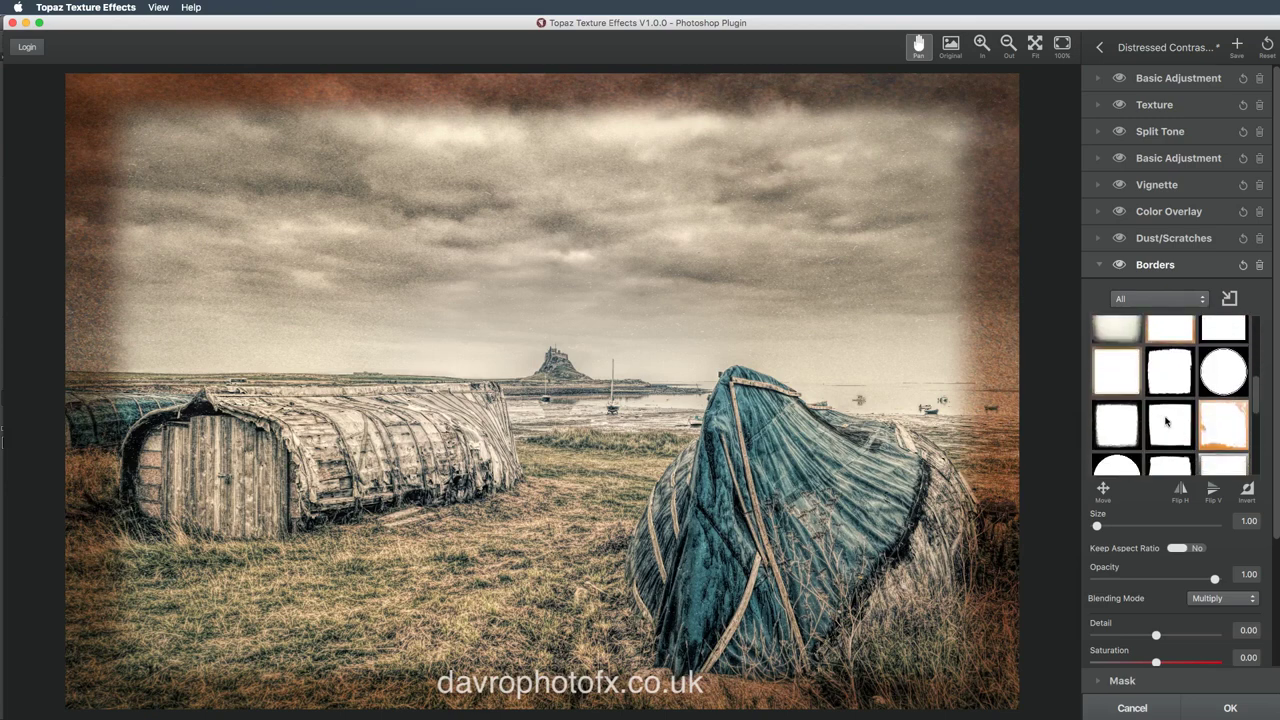
pyautogui.scroll(-5, 1166, 422)
pyautogui.click(1166, 412)
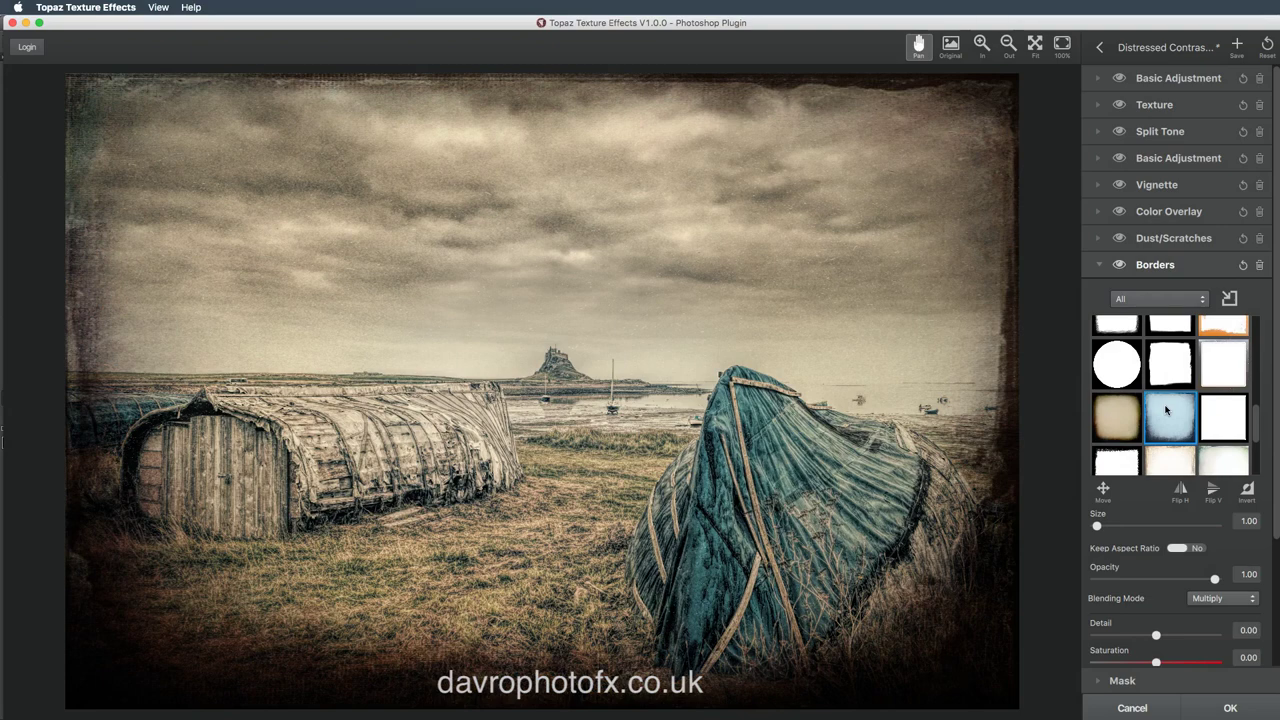
pyautogui.click(1212, 490)
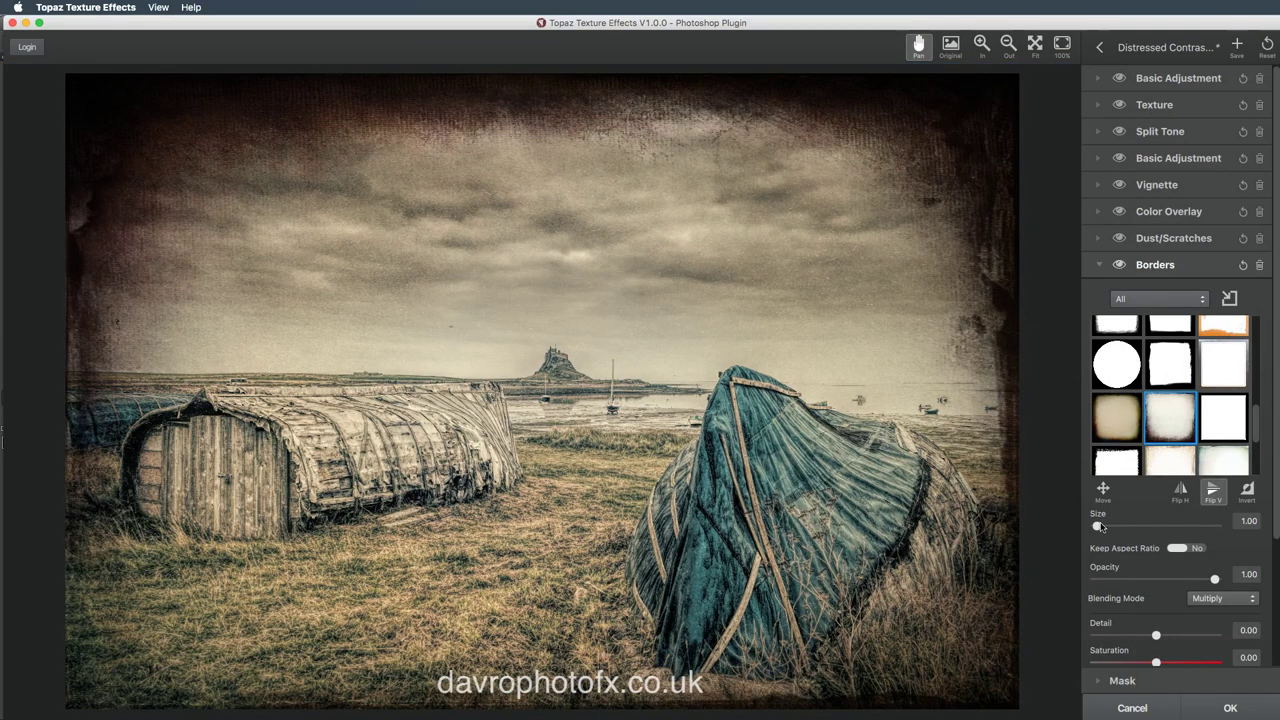
# Set the border's Size to 1.21 and Opacity to 0.42, keeping its blending mode at Multiply.
pyautogui.moveTo(1098, 526); pyautogui.dragTo(1123, 527)
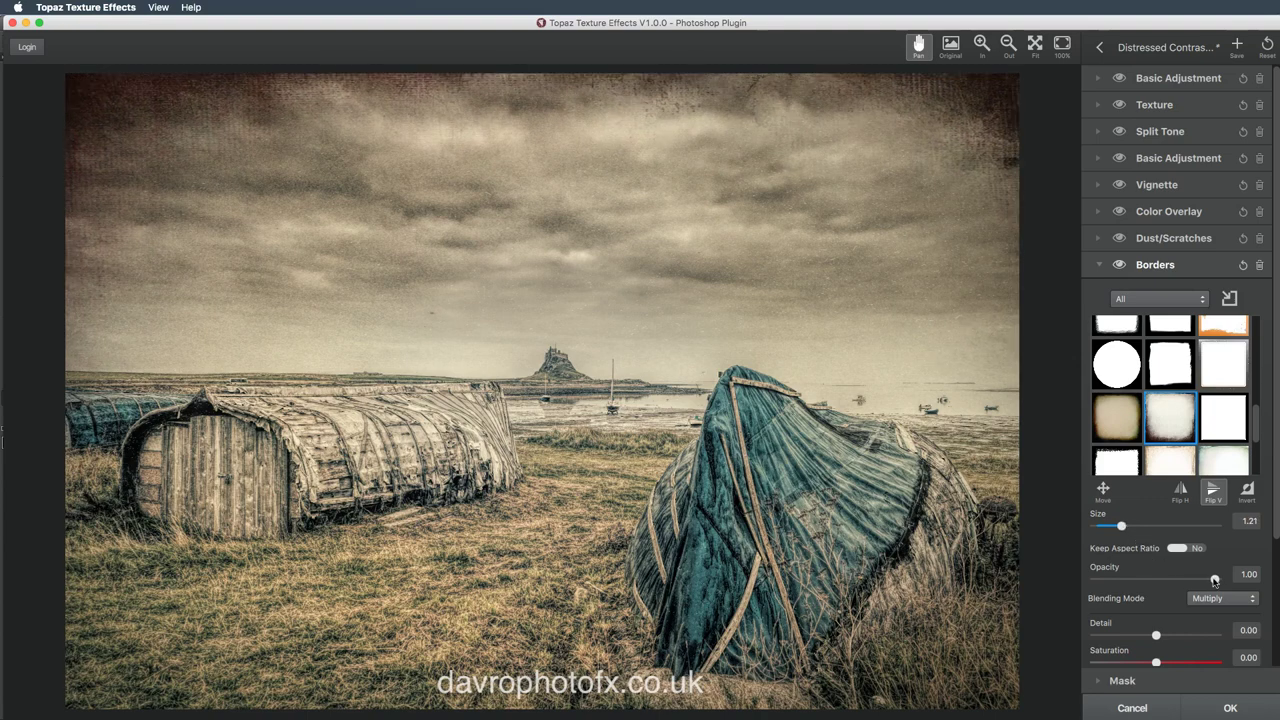
pyautogui.moveTo(1214, 580); pyautogui.dragTo(1147, 580)
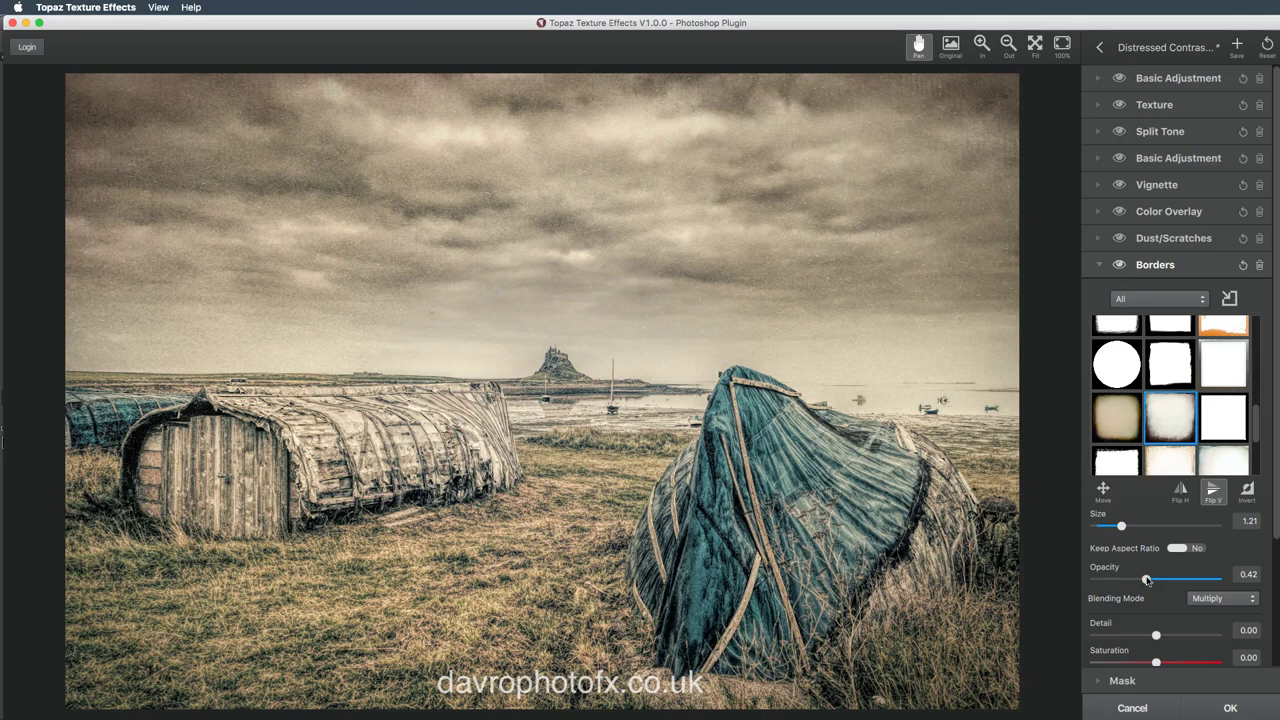
pyautogui.click(1216, 598)
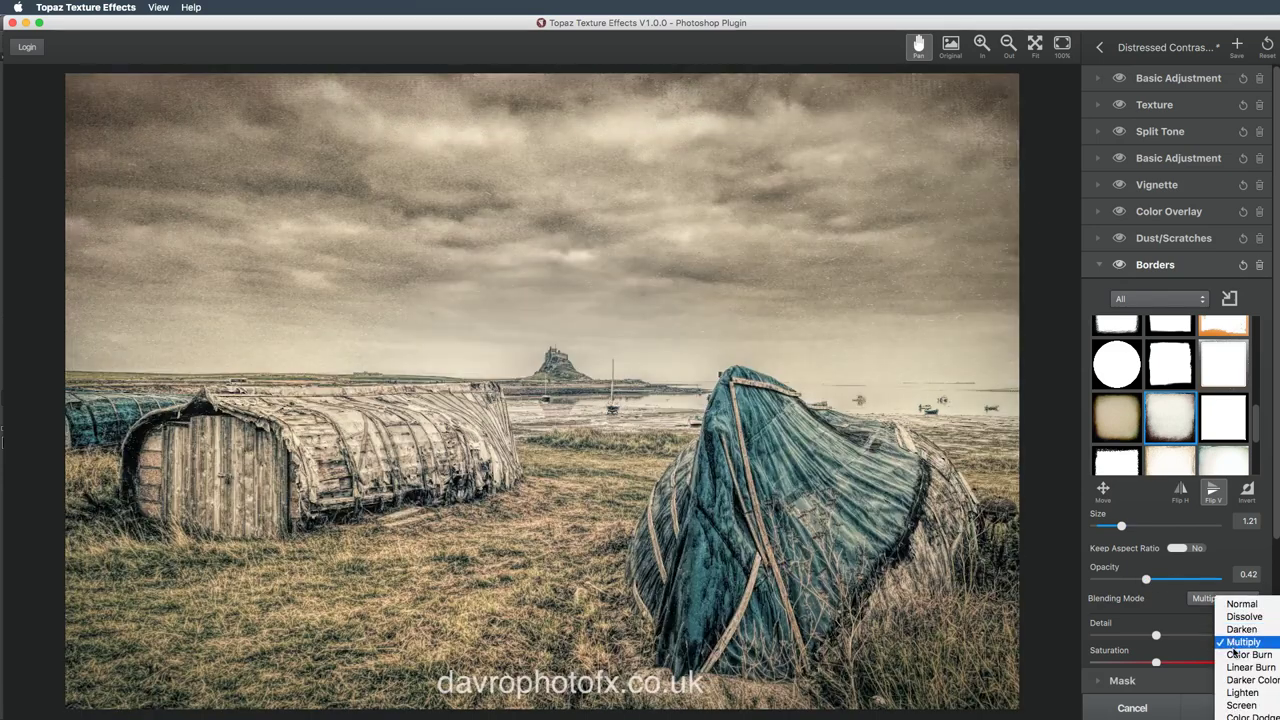
pyautogui.click(1240, 642)
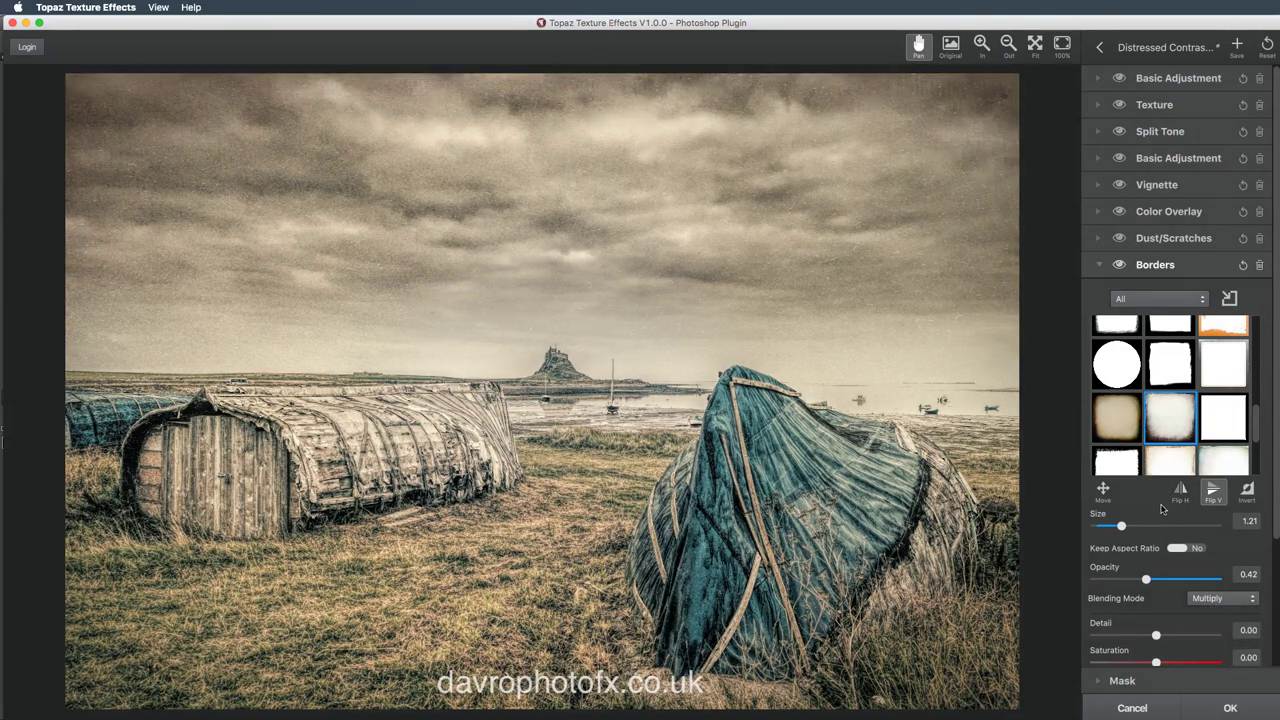
pyautogui.moveTo(1146, 579); pyautogui.dragTo(1148, 580)
# Make the Texture adjustment's Spot mask narrower and shorter around the castle on the horizon.
pyautogui.click(1100, 107)
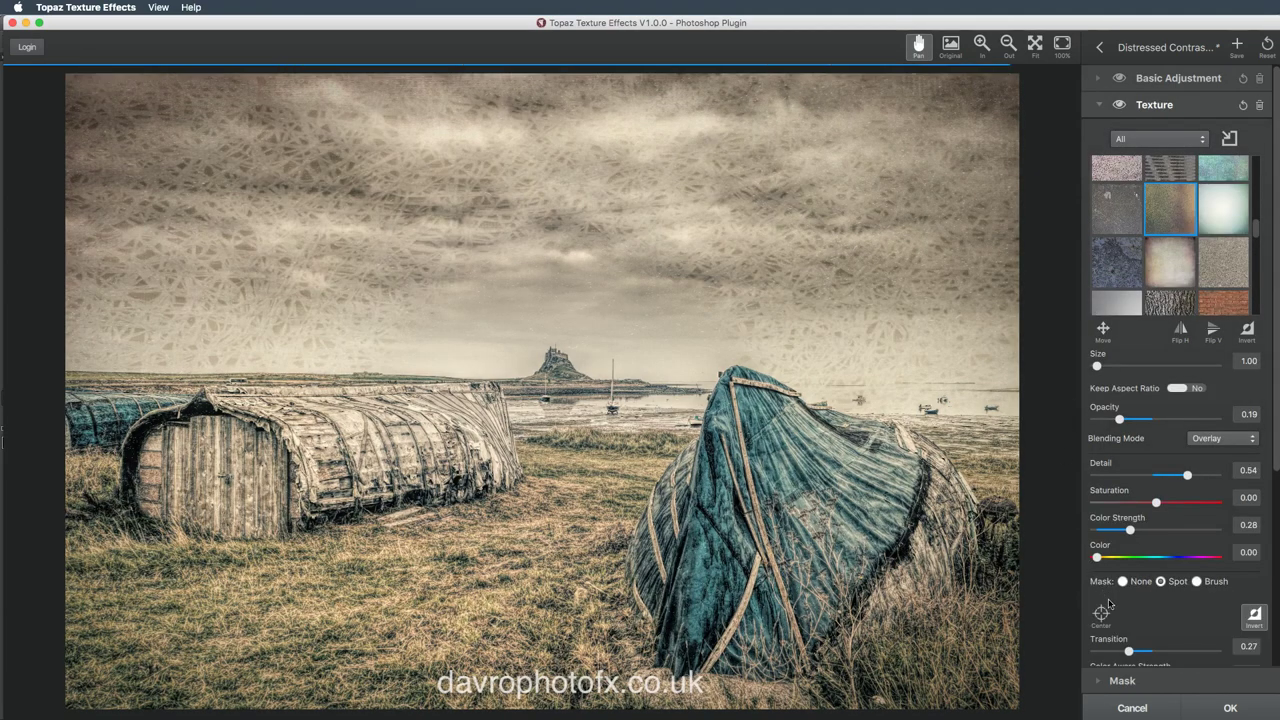
pyautogui.scroll(-1, 1153, 637)
pyautogui.scroll(-1, 1153, 637)
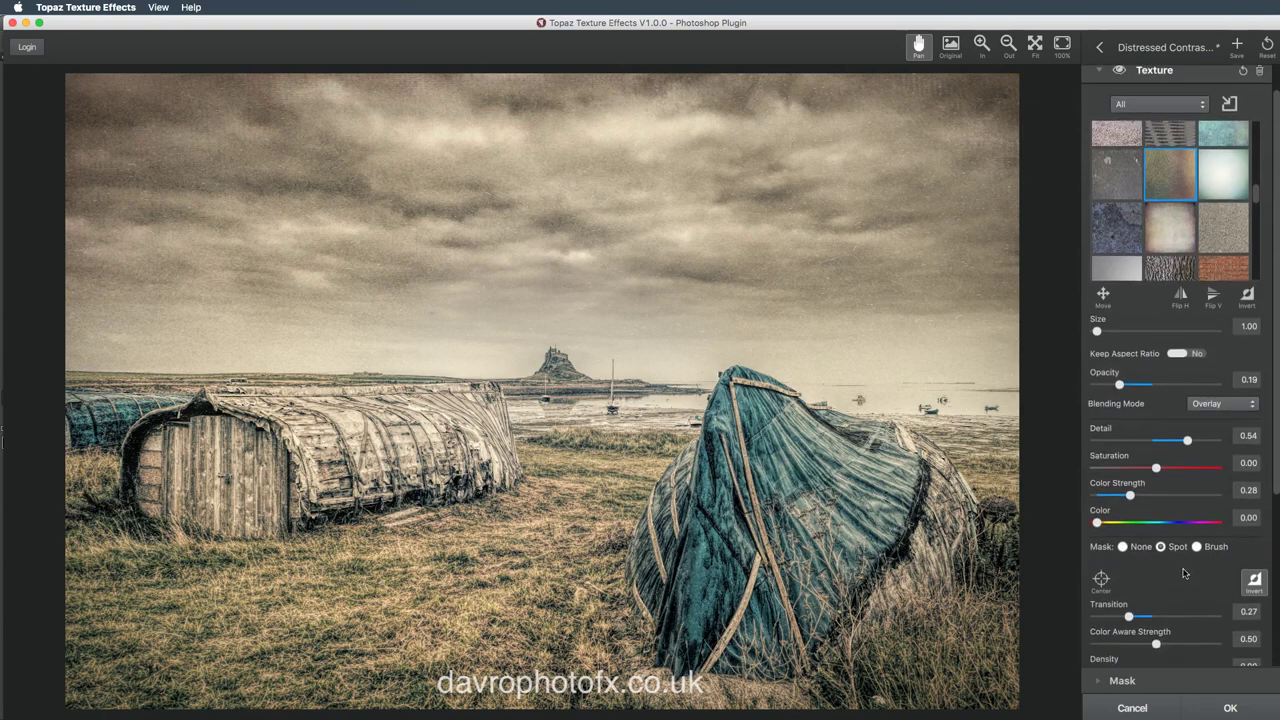
pyautogui.click(1196, 547)
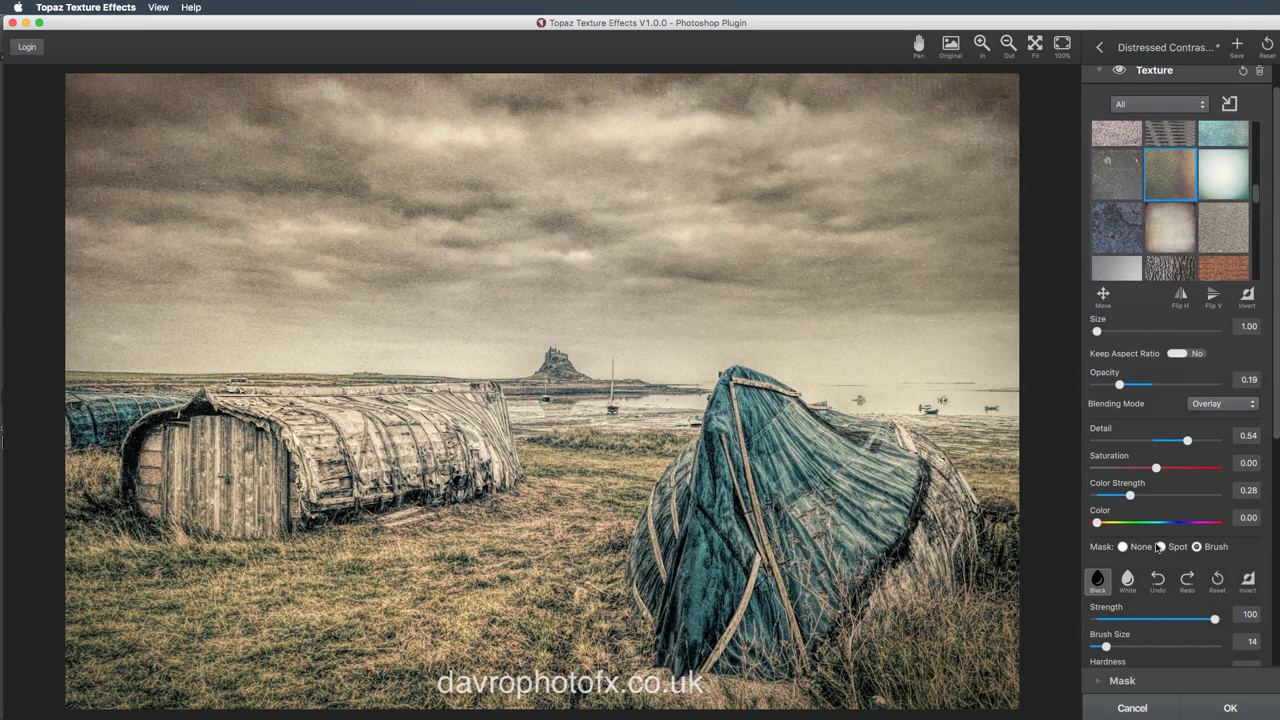
pyautogui.click(1159, 547)
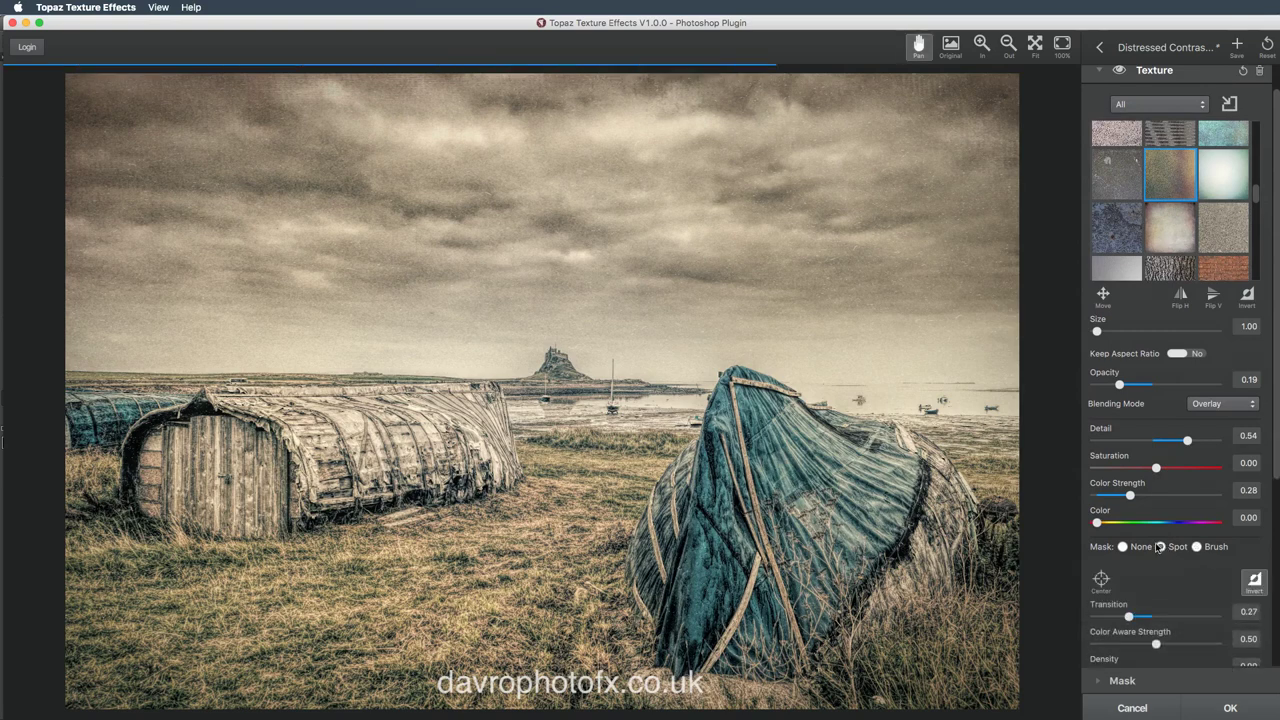
pyautogui.click(1101, 580)
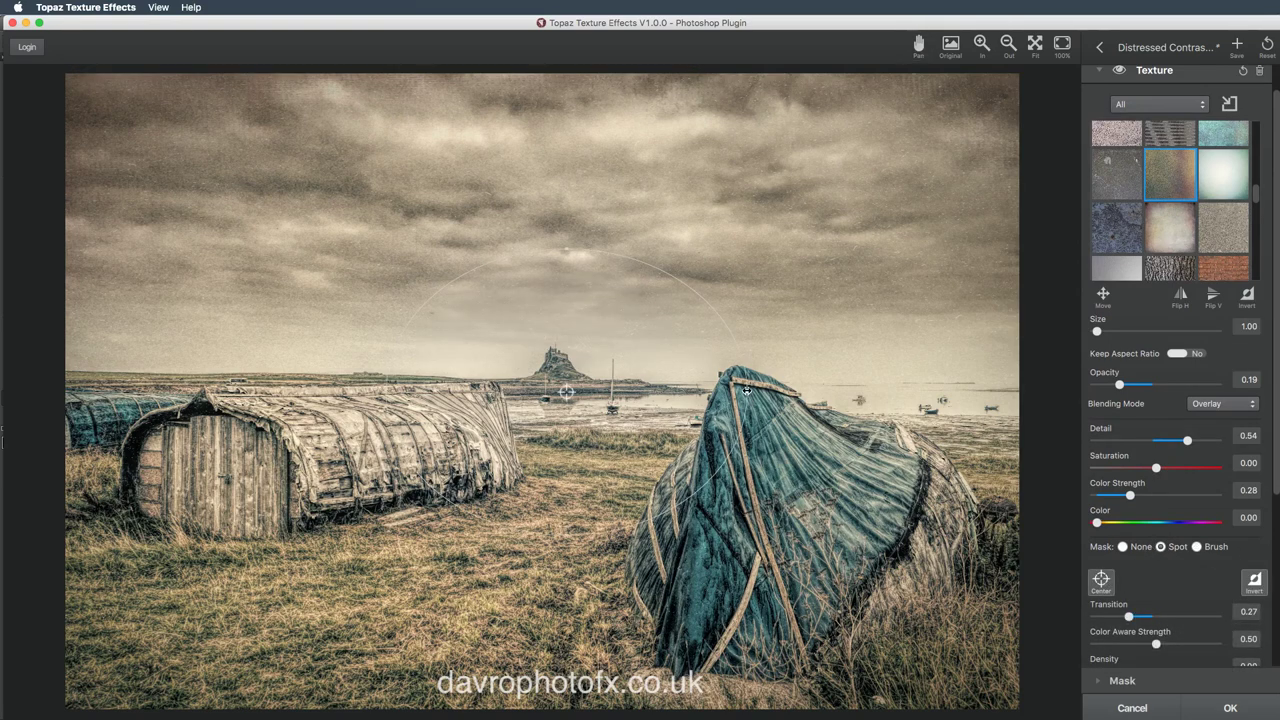
pyautogui.moveTo(745, 390); pyautogui.dragTo(705, 391)
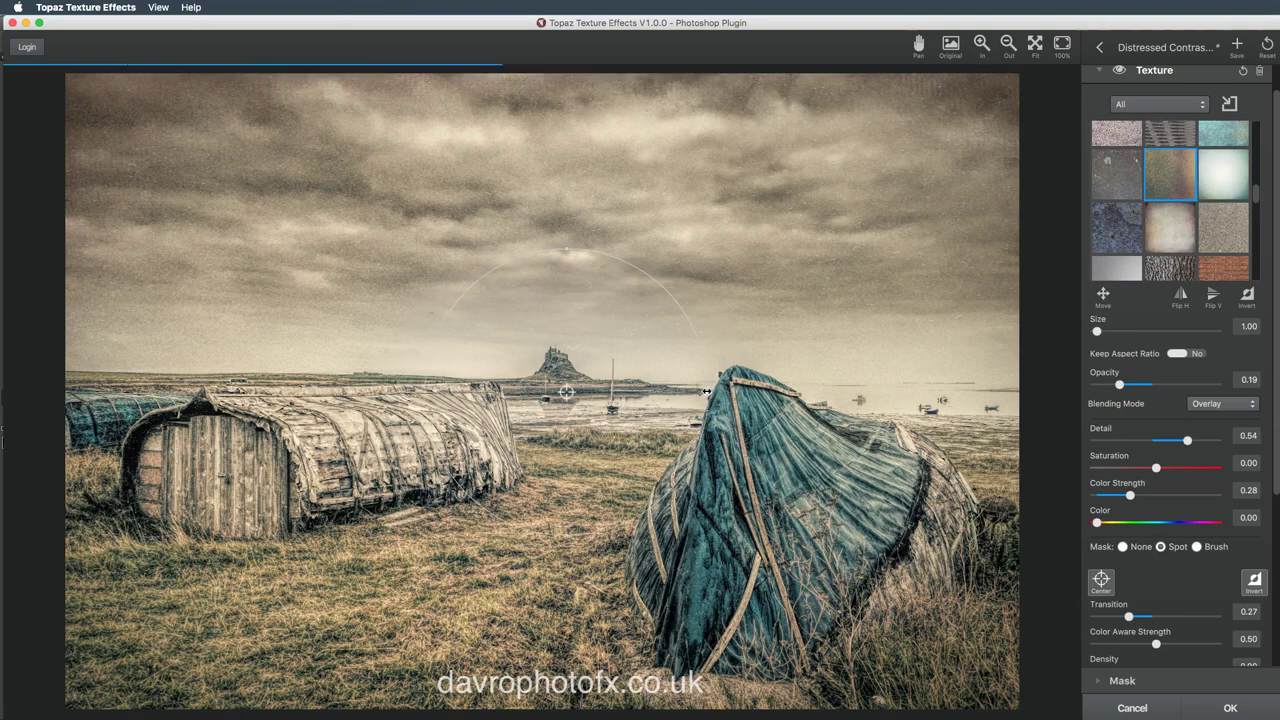
pyautogui.moveTo(565, 251); pyautogui.dragTo(565, 295)
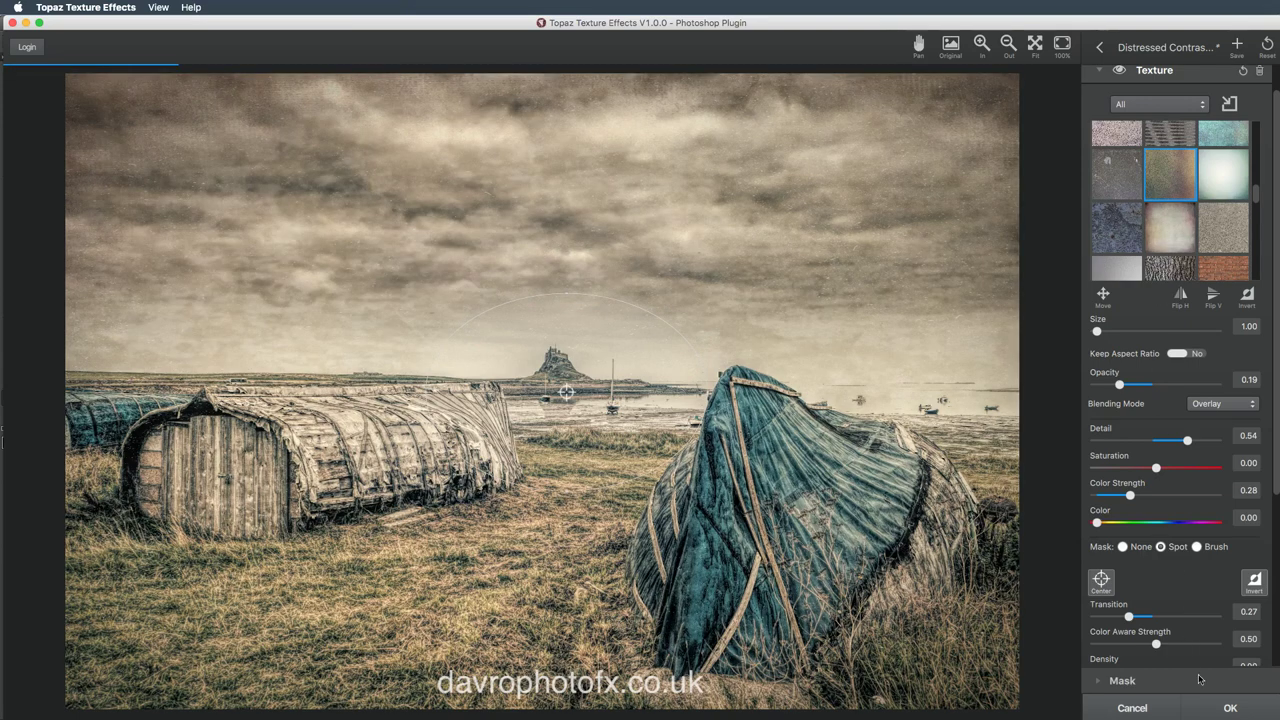
# Apply the effects, return to Photoshop, and toggle the layer's smart filters off and on to compare with the original.
pyautogui.click(1226, 708)
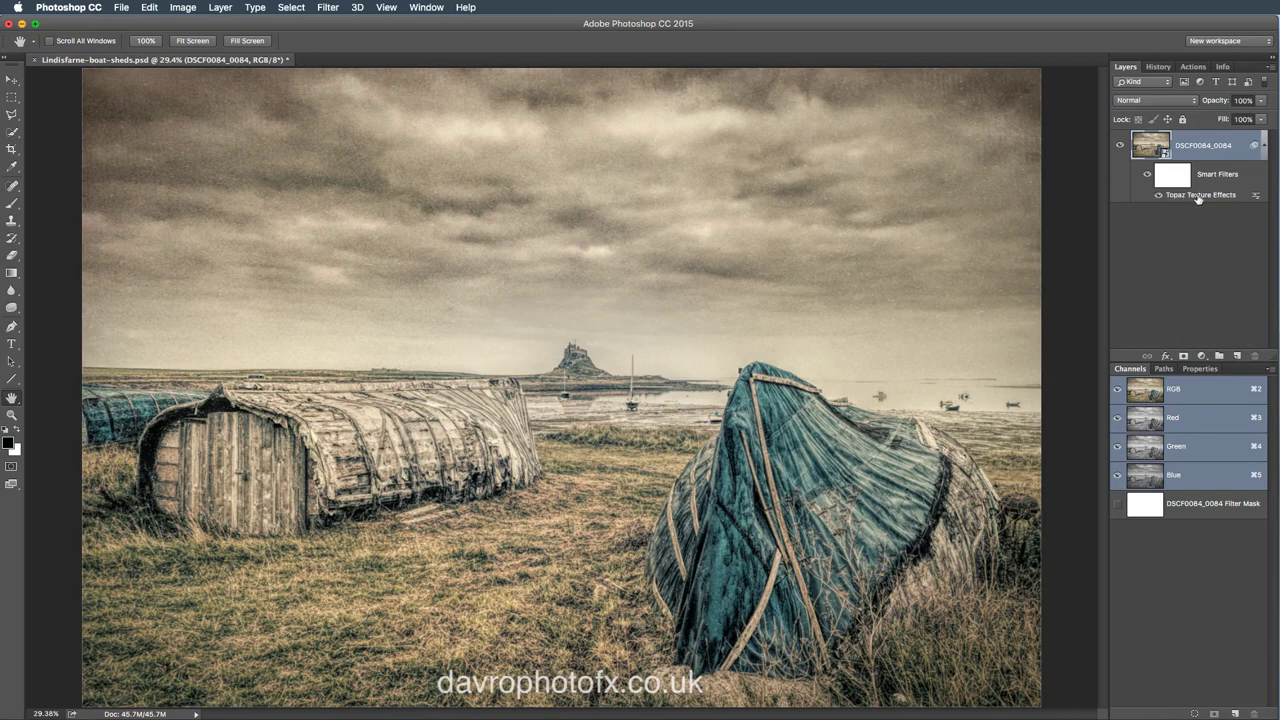
pyautogui.click(1147, 175)
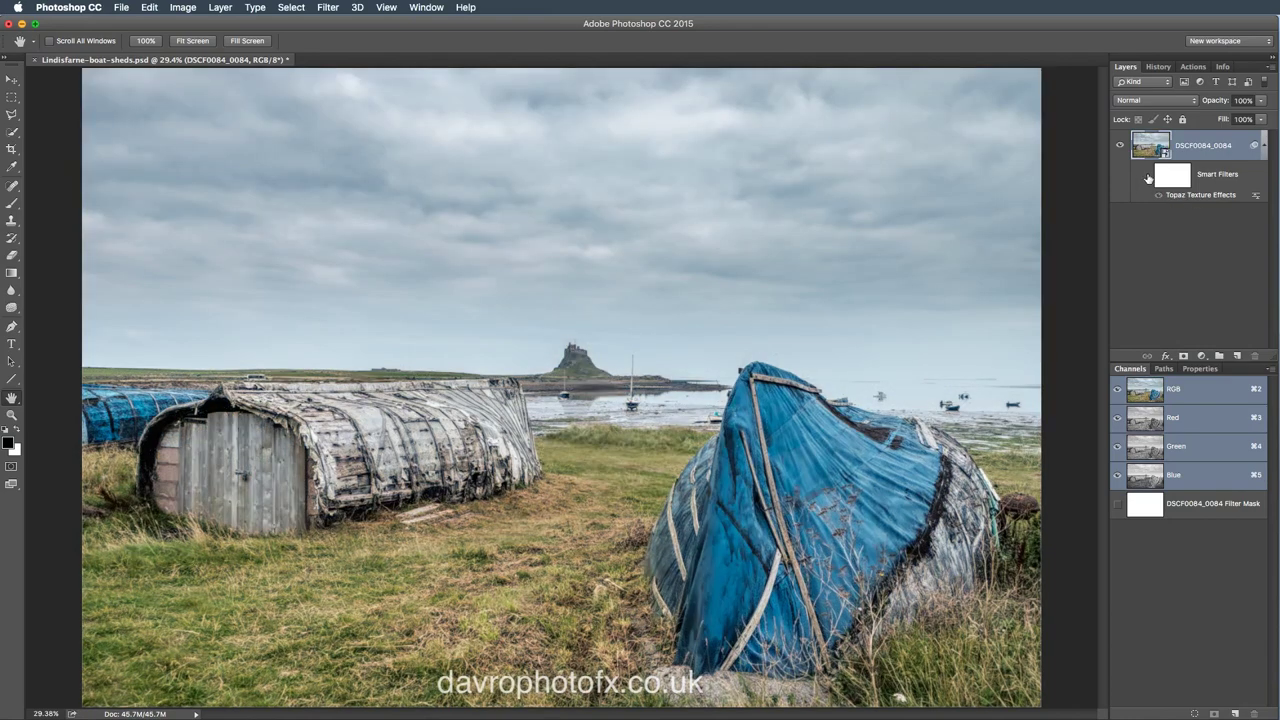
pyautogui.click(1148, 177)
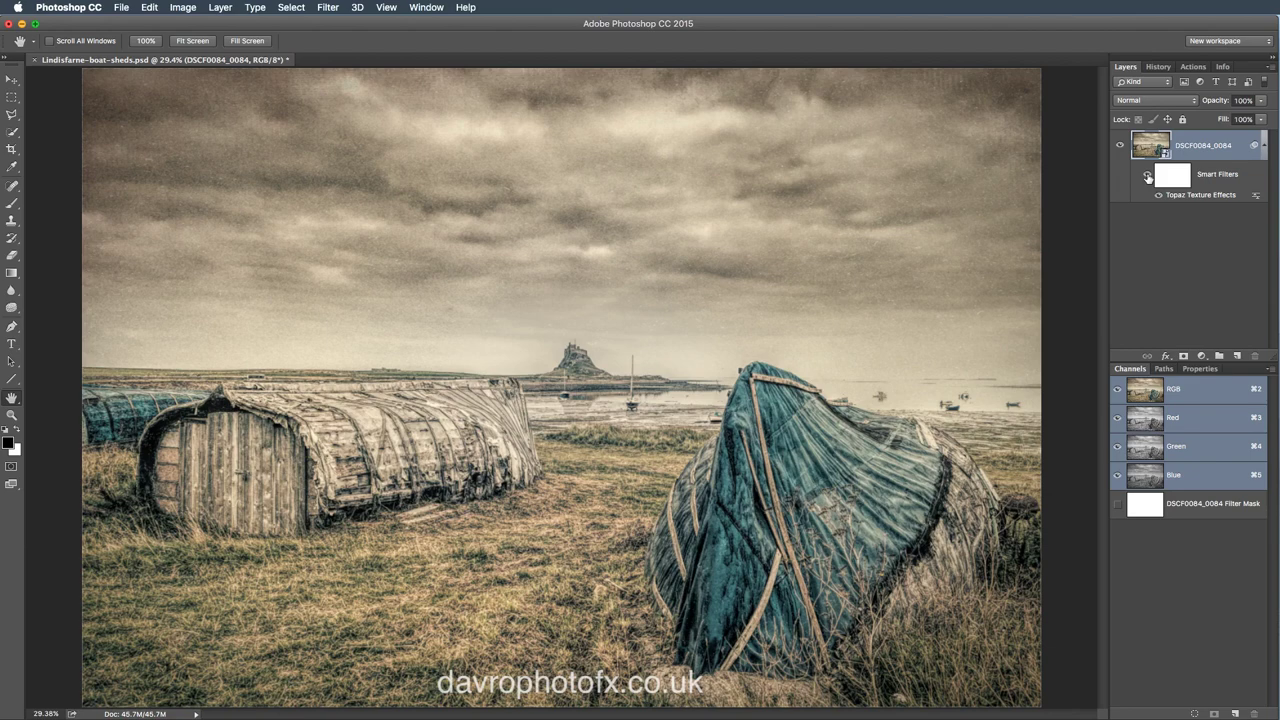